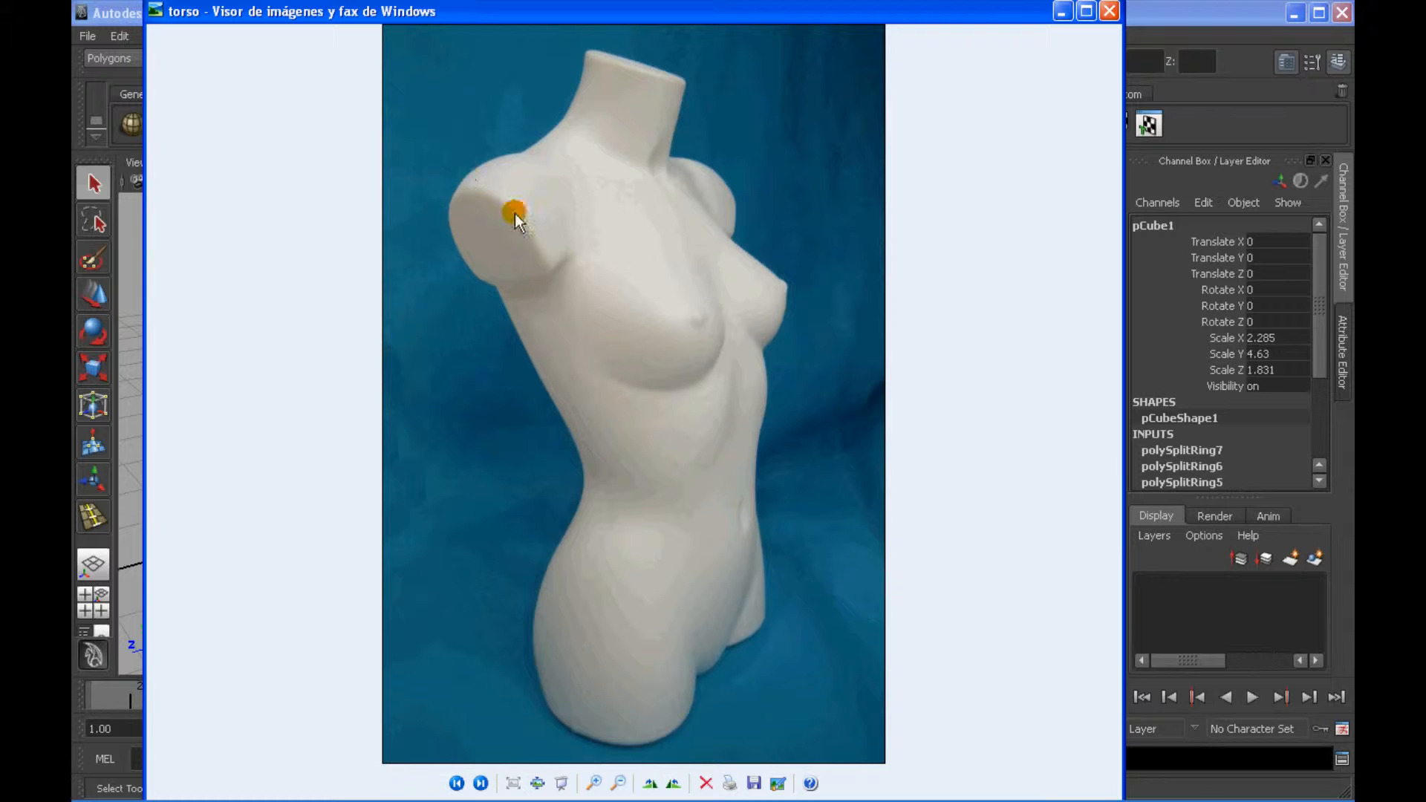
Switch to Maya and insert an edge loop beside the torso's centre line and a horizontal one across the chest
key("alt+Tab")
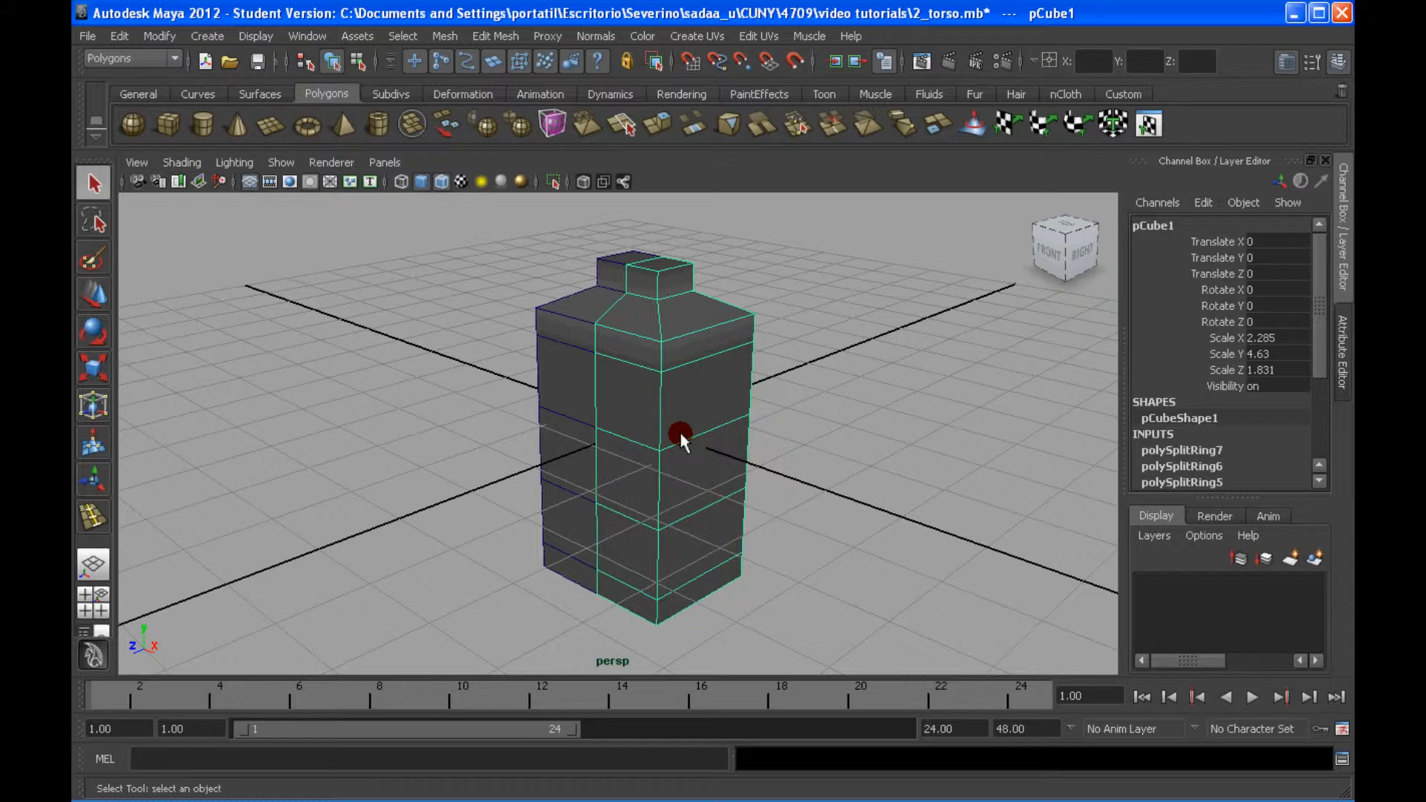
left_click_drag(615, 398, 649, 364, "alt")
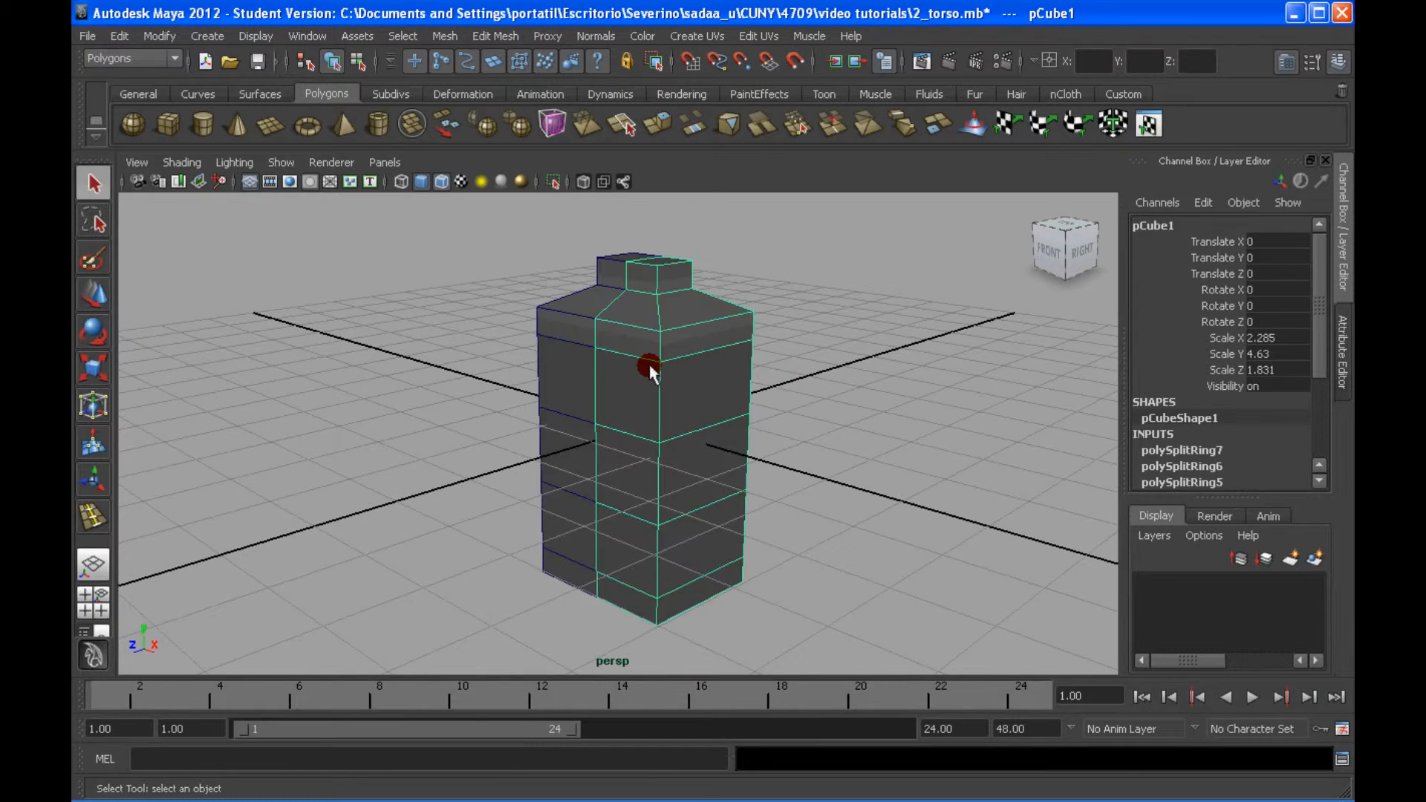
right_click(682, 342)
right_click_drag(649, 364, 603, 363, "alt")
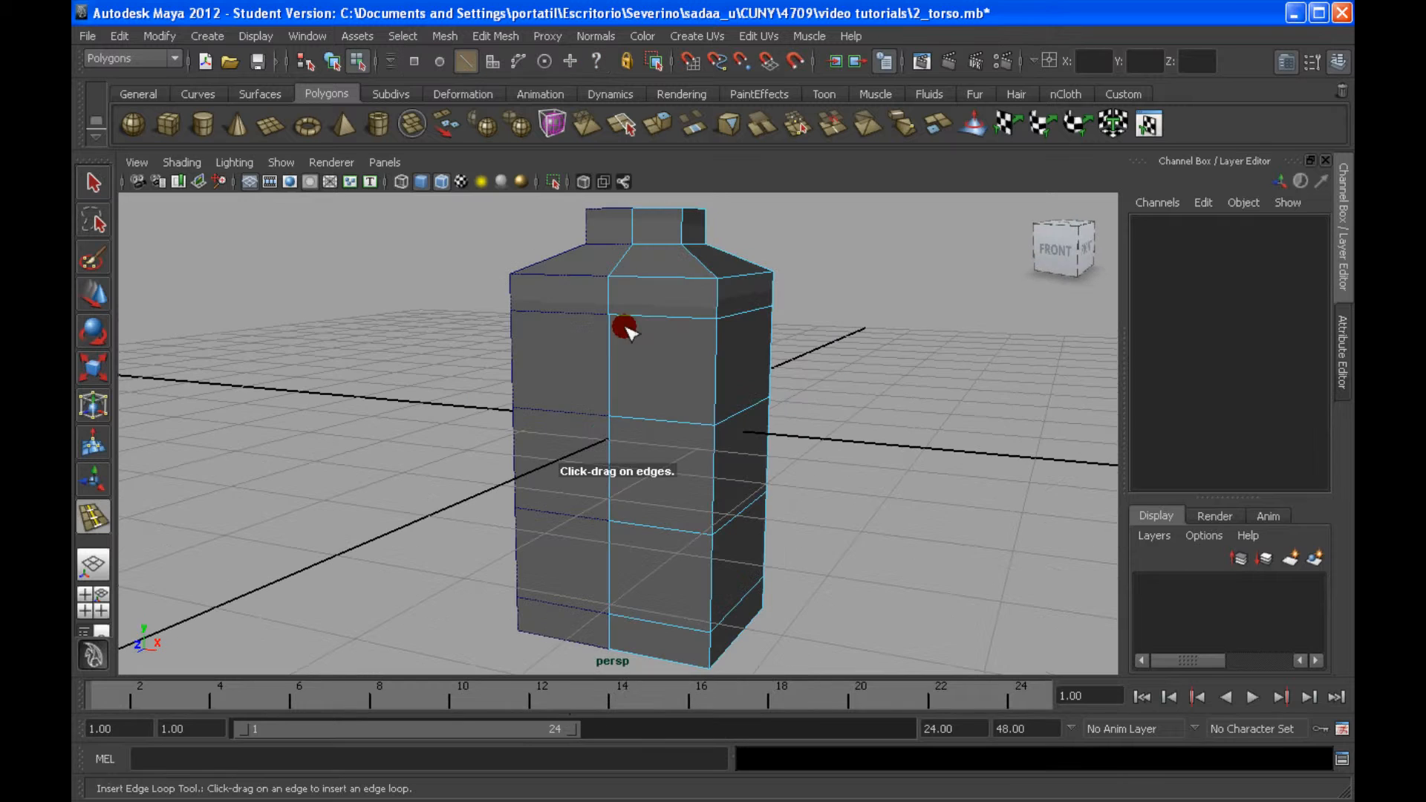
left_click_drag(626, 332, 624, 321)
left_click_drag(624, 321, 705, 399, "alt")
key("q")
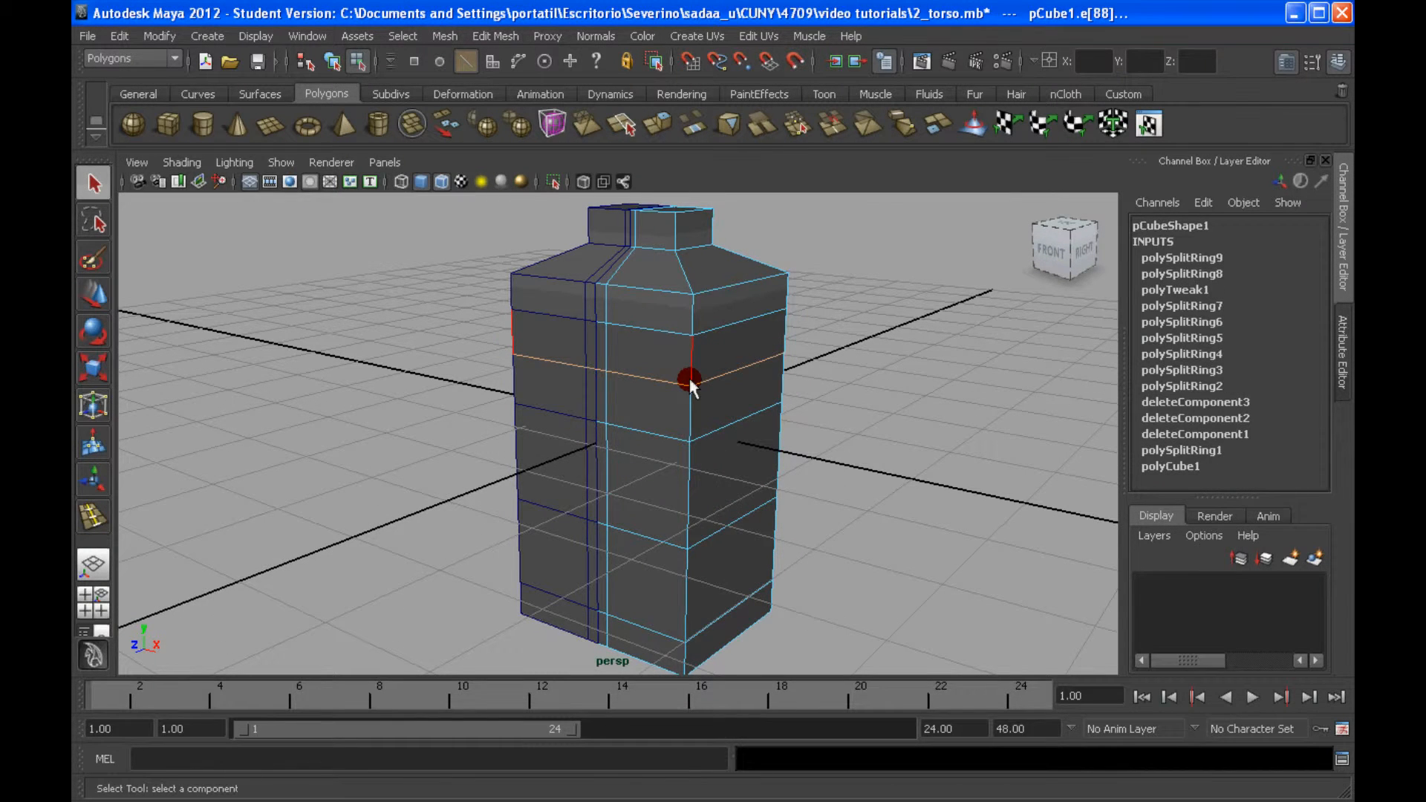
Extrude the front chest face on the torso's half outward to block out the breast
right_click_drag(678, 363, 744, 339)
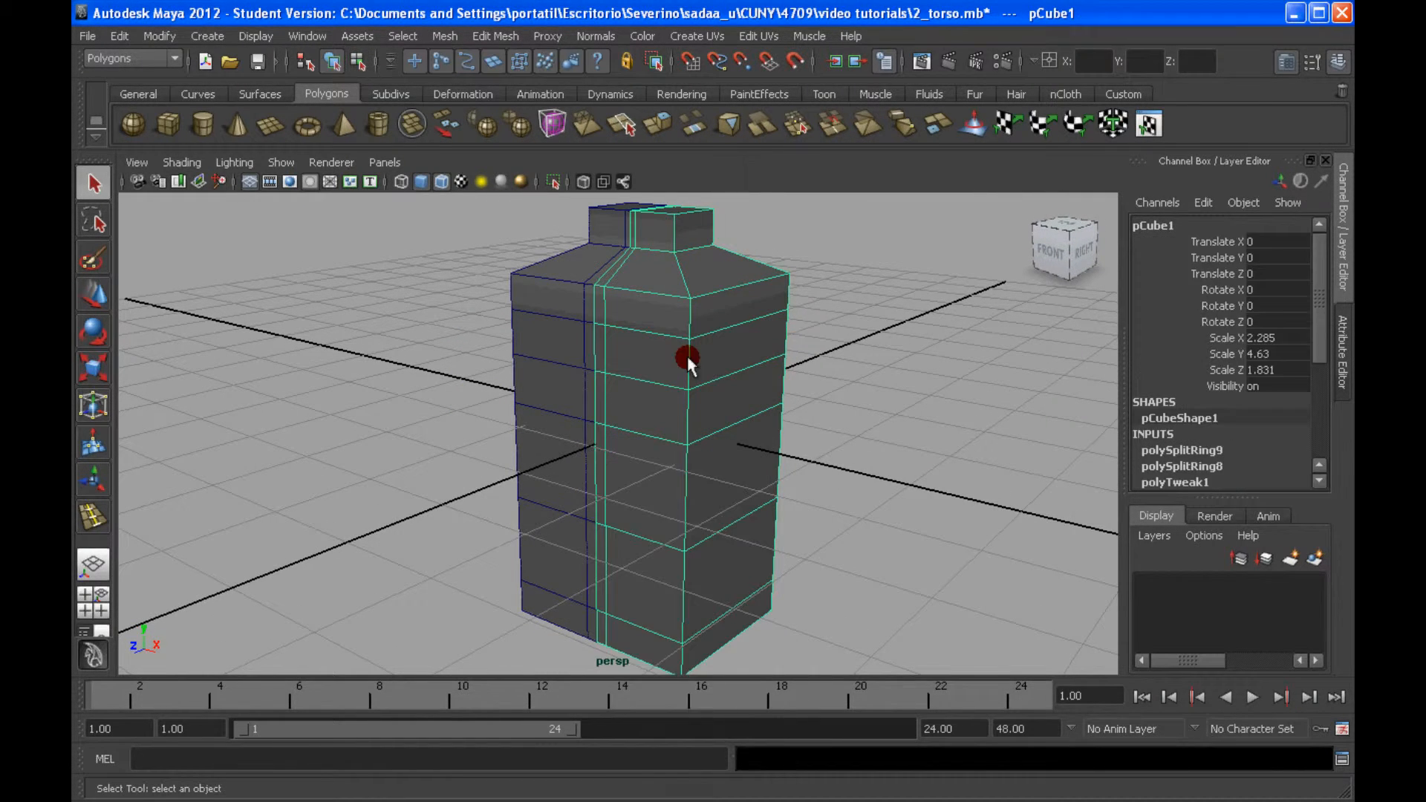
left_click(657, 369)
left_click_drag(657, 371, 643, 373, "alt")
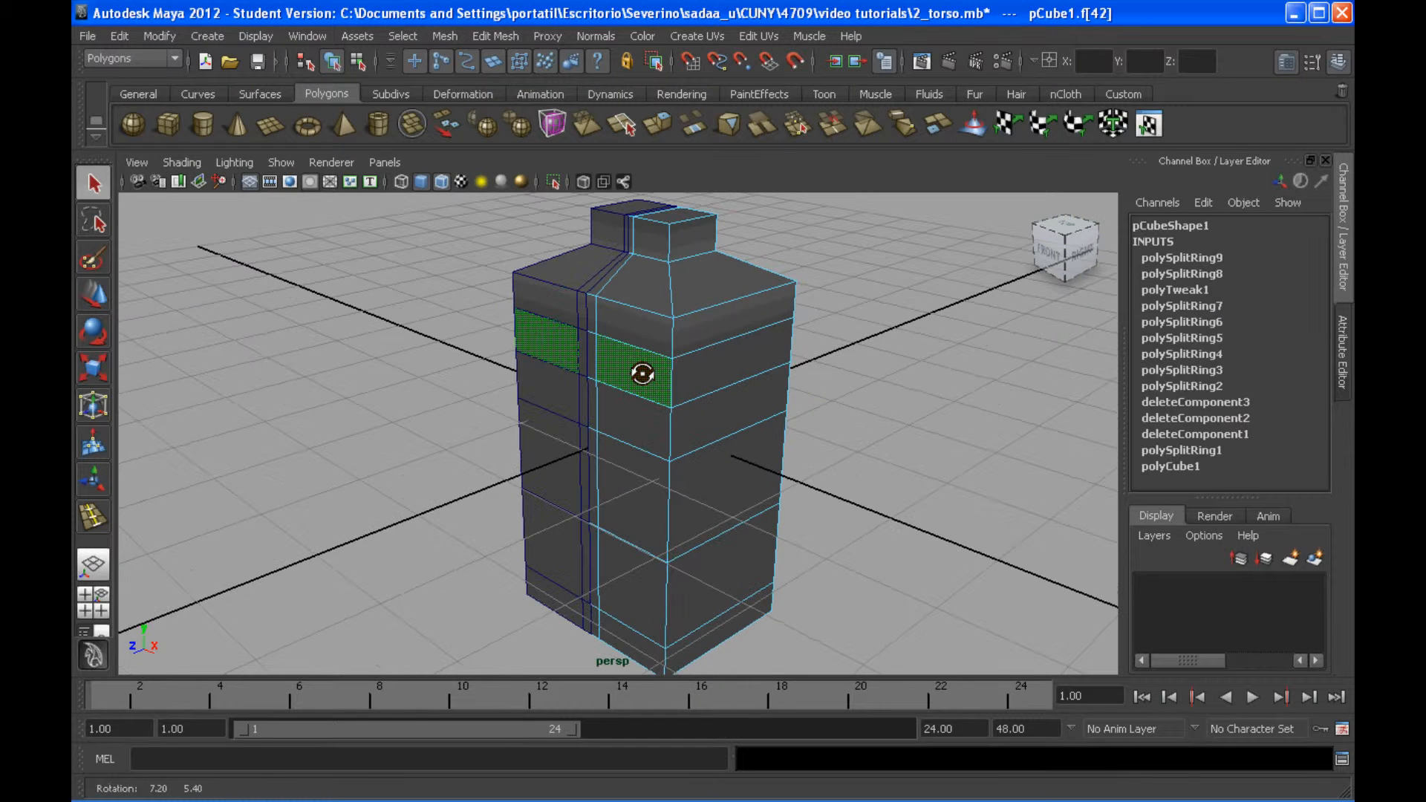
right_click_drag(639, 401, 594, 386, "shift")
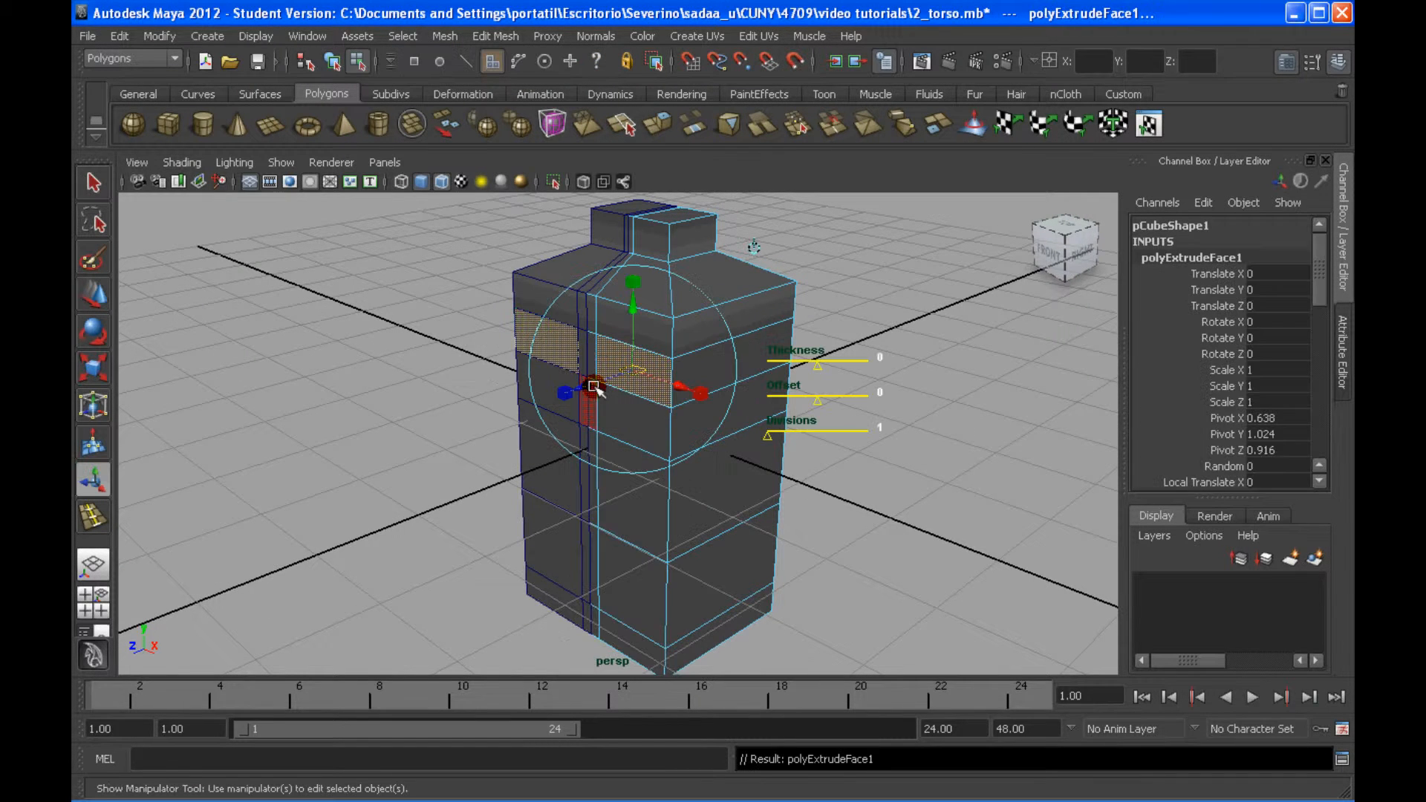
left_click_drag(594, 386, 520, 401, "alt")
Extrude the upper side face of the torso outward to start the shoulder
left_click(731, 330)
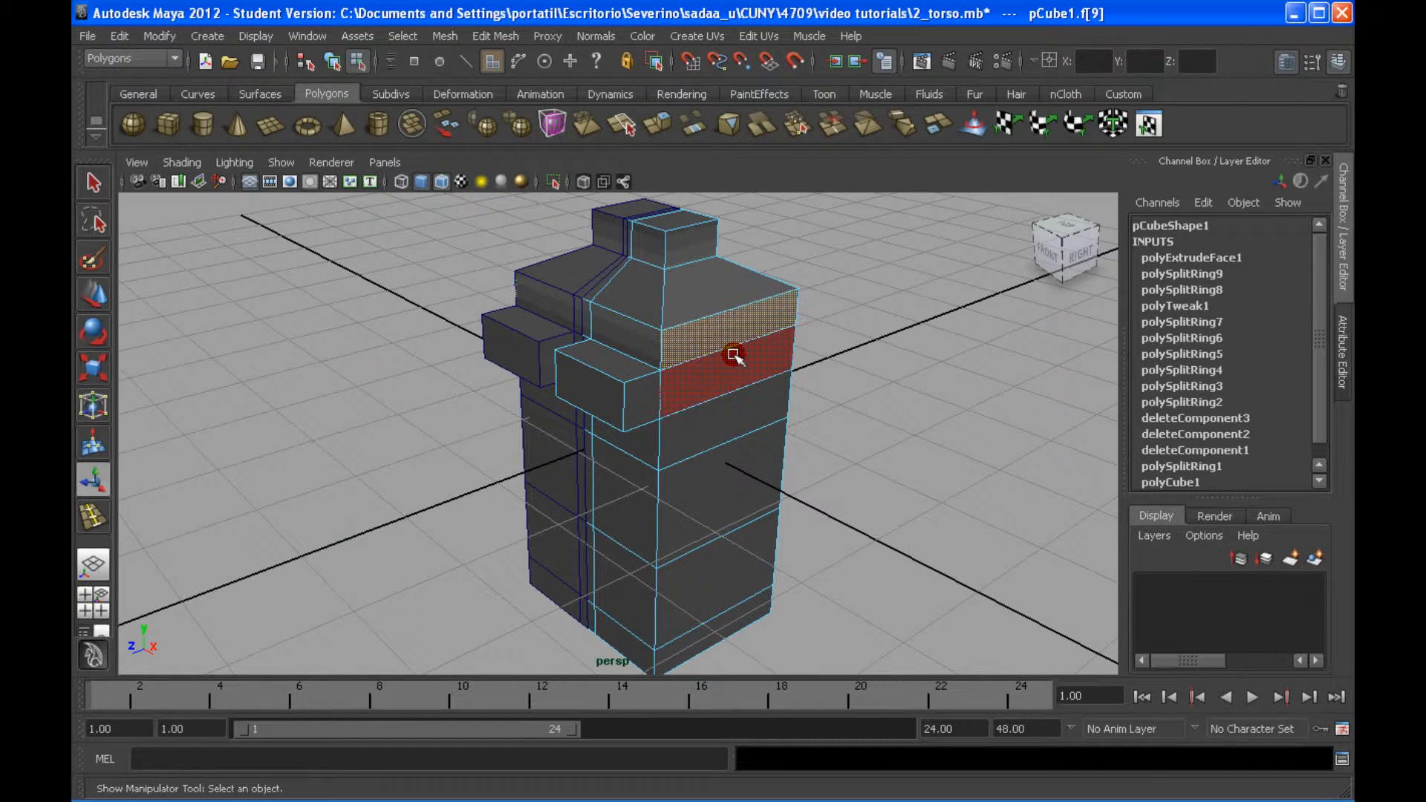
right_click_drag(726, 333, 727, 375, "shift")
left_click(496, 36)
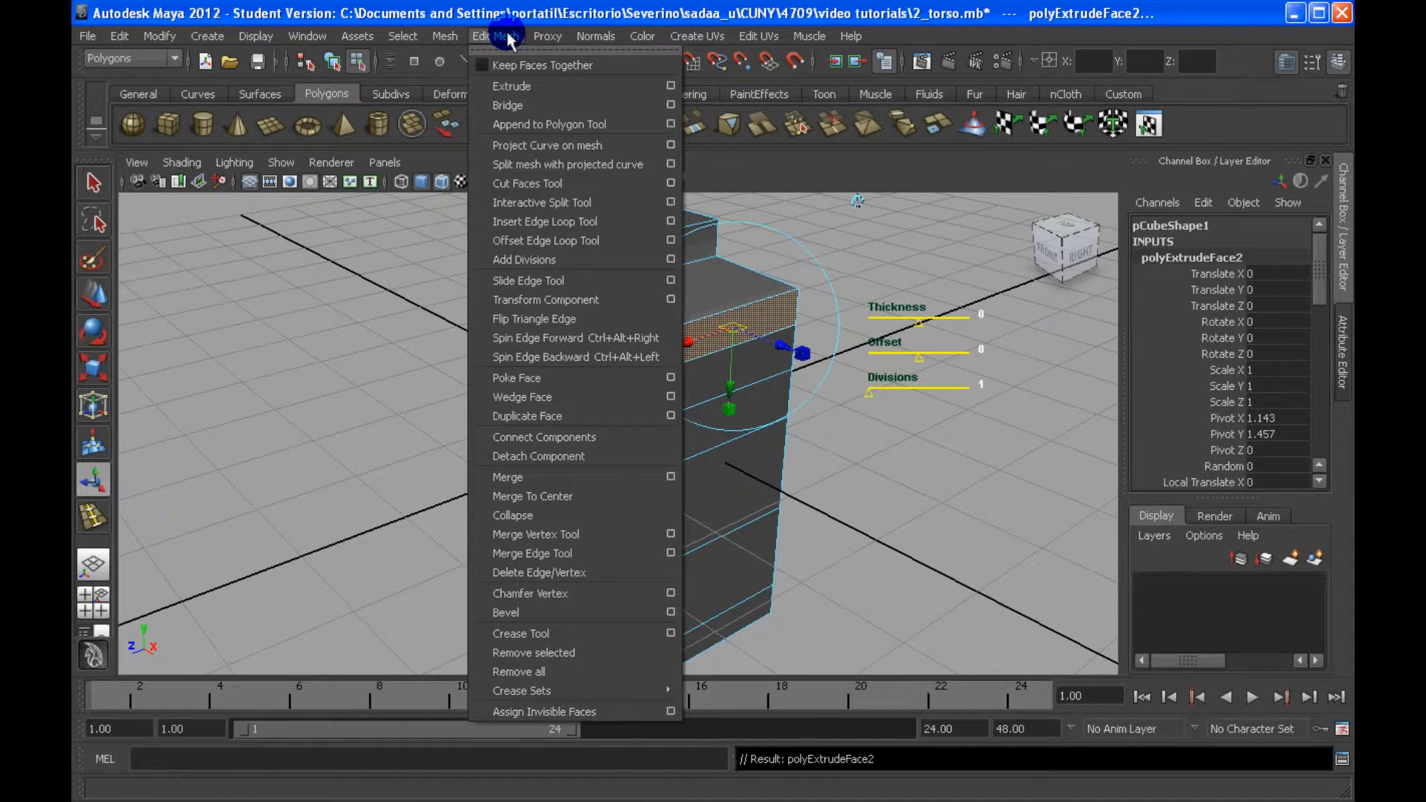
left_click(779, 343)
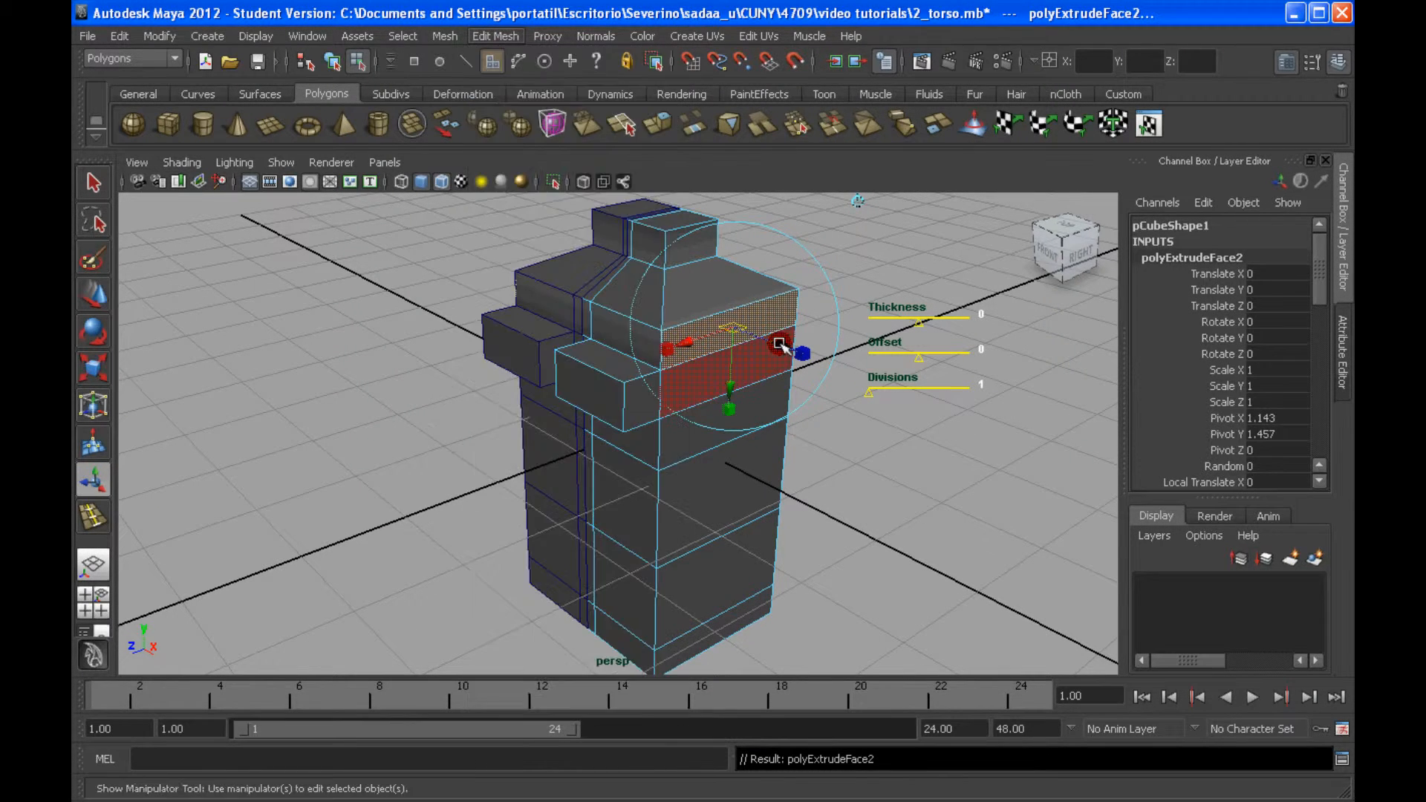
left_click_drag(779, 343, 242, 487)
Move the top front row of chest and shoulder vertices backward in the side view to slope the upper chest
key("F9")
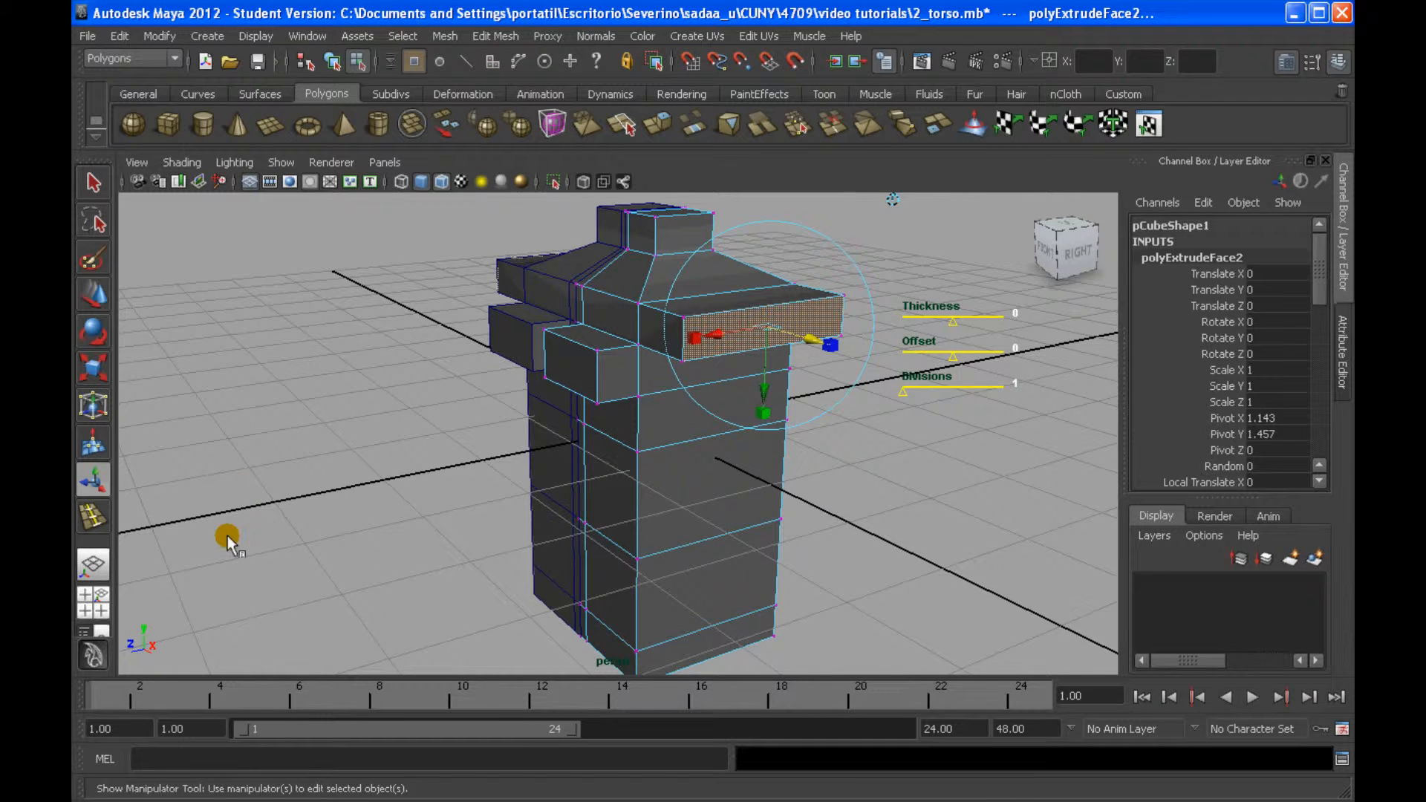
key("space")
scroll(431, 528, "up", 3)
middle_click_drag(286, 538, 315, 548, "alt")
scroll(865, 508, "up", 5)
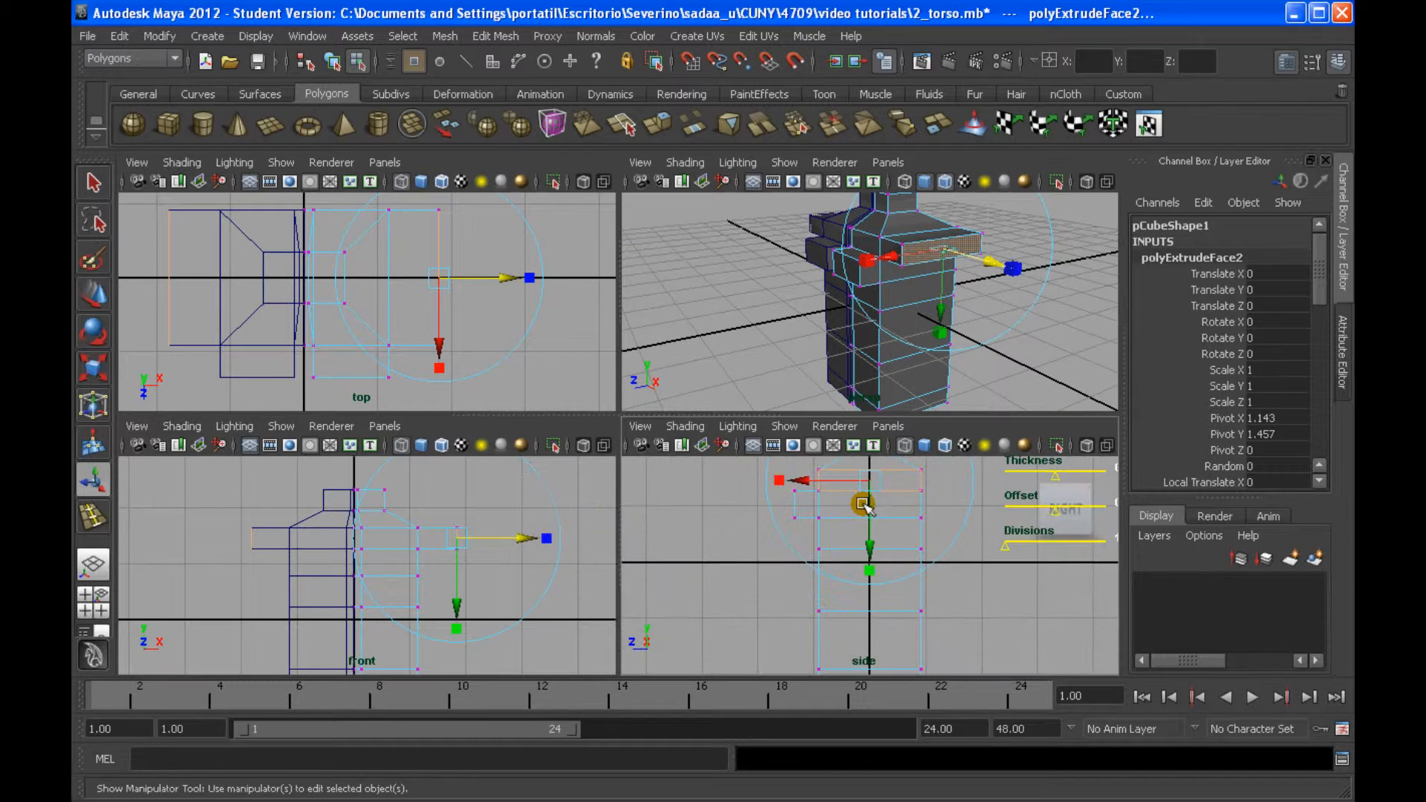
scroll(864, 505, "up", 3)
middle_click_drag(864, 505, 823, 529, "alt")
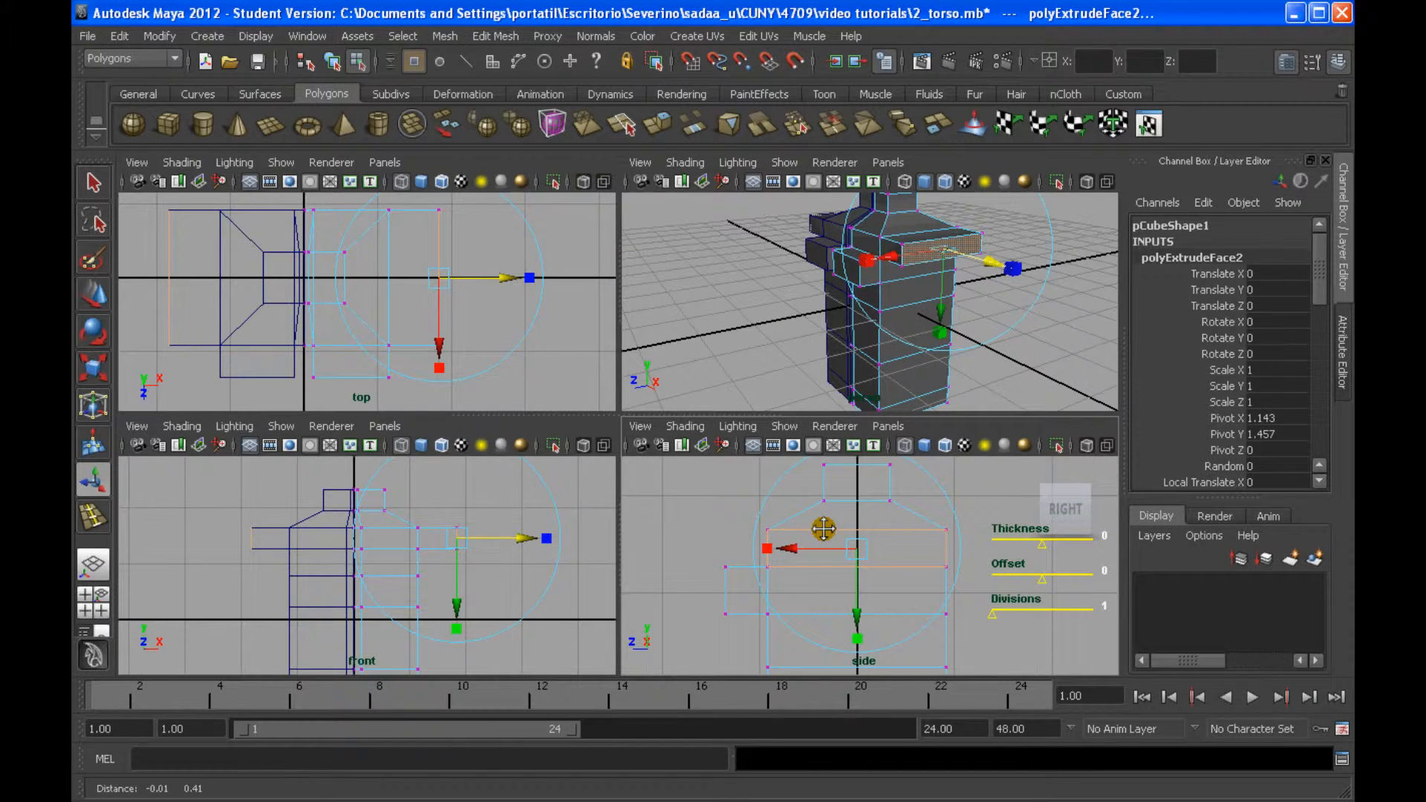
left_click_drag(759, 522, 784, 526)
key("w")
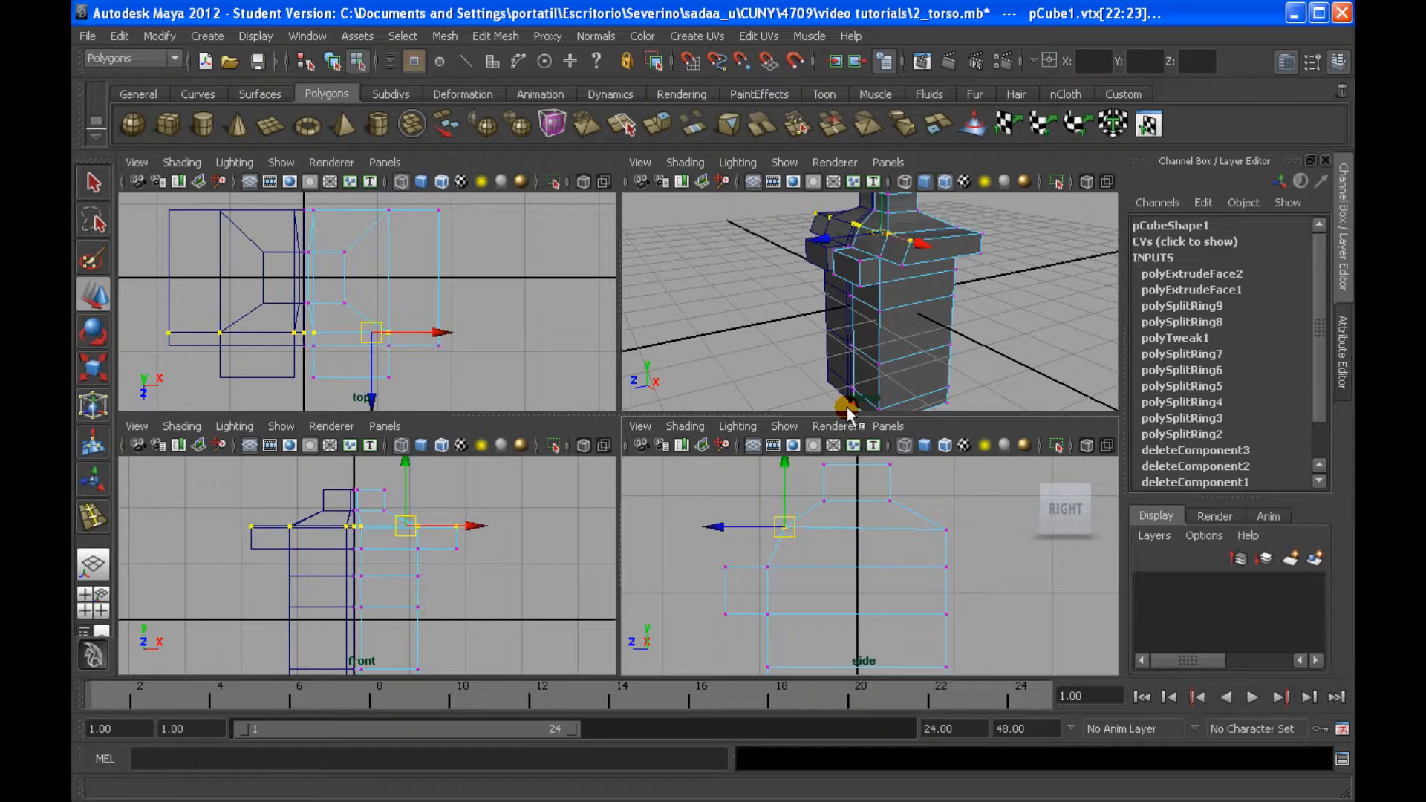
Move the shoulder end's lower front vertex backward and its two rear vertices forward to taper the shoulder
left_click(902, 265)
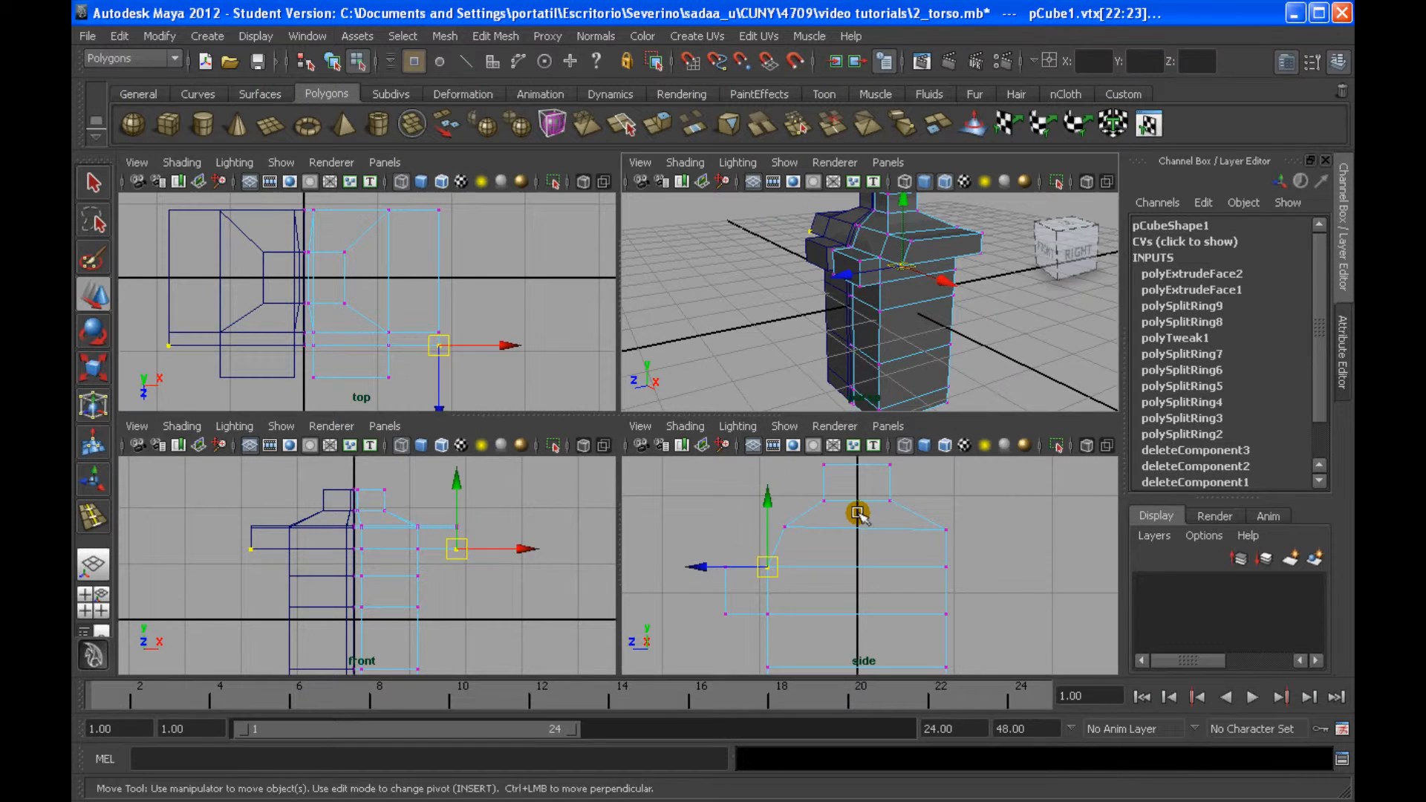
left_click_drag(715, 567, 736, 568)
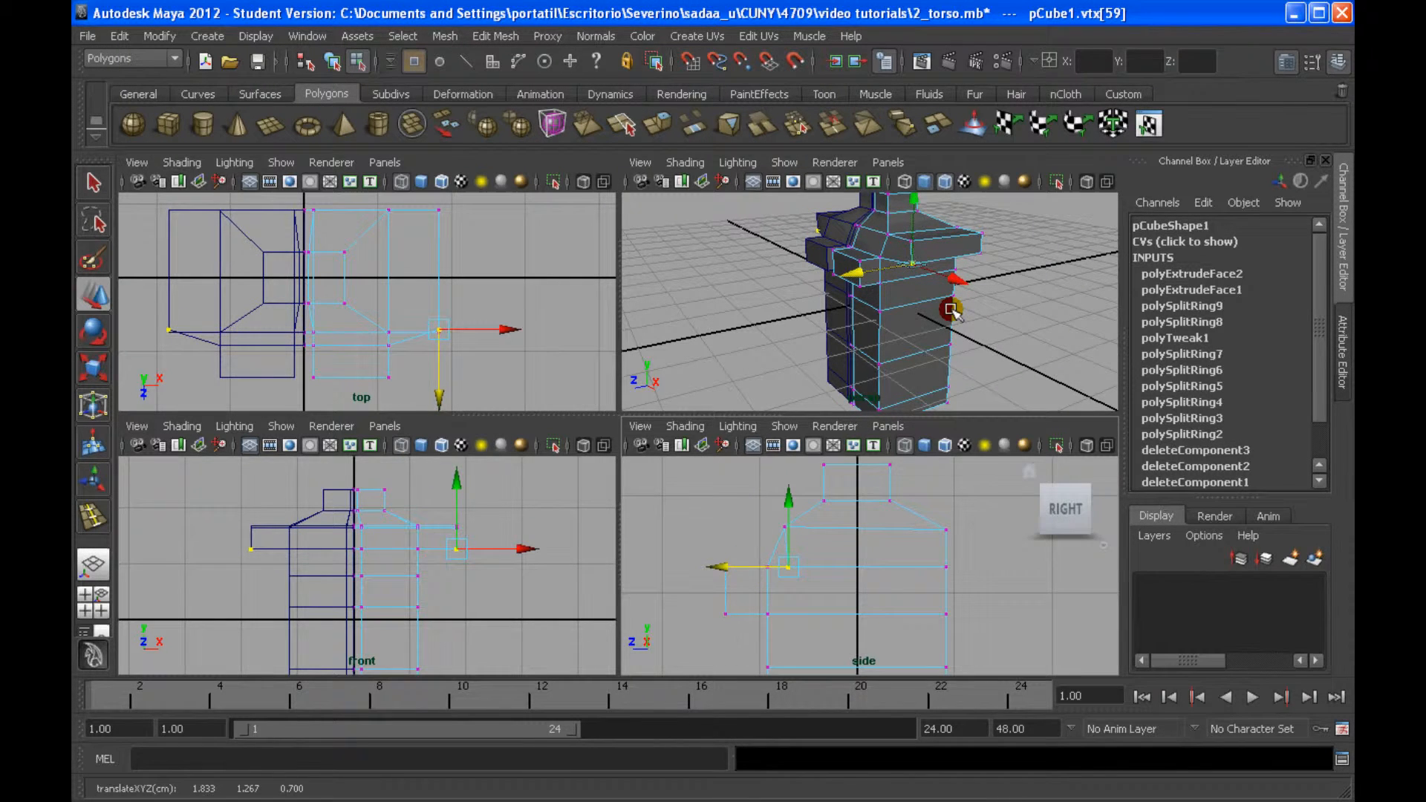
left_click_drag(1000, 219, 968, 269)
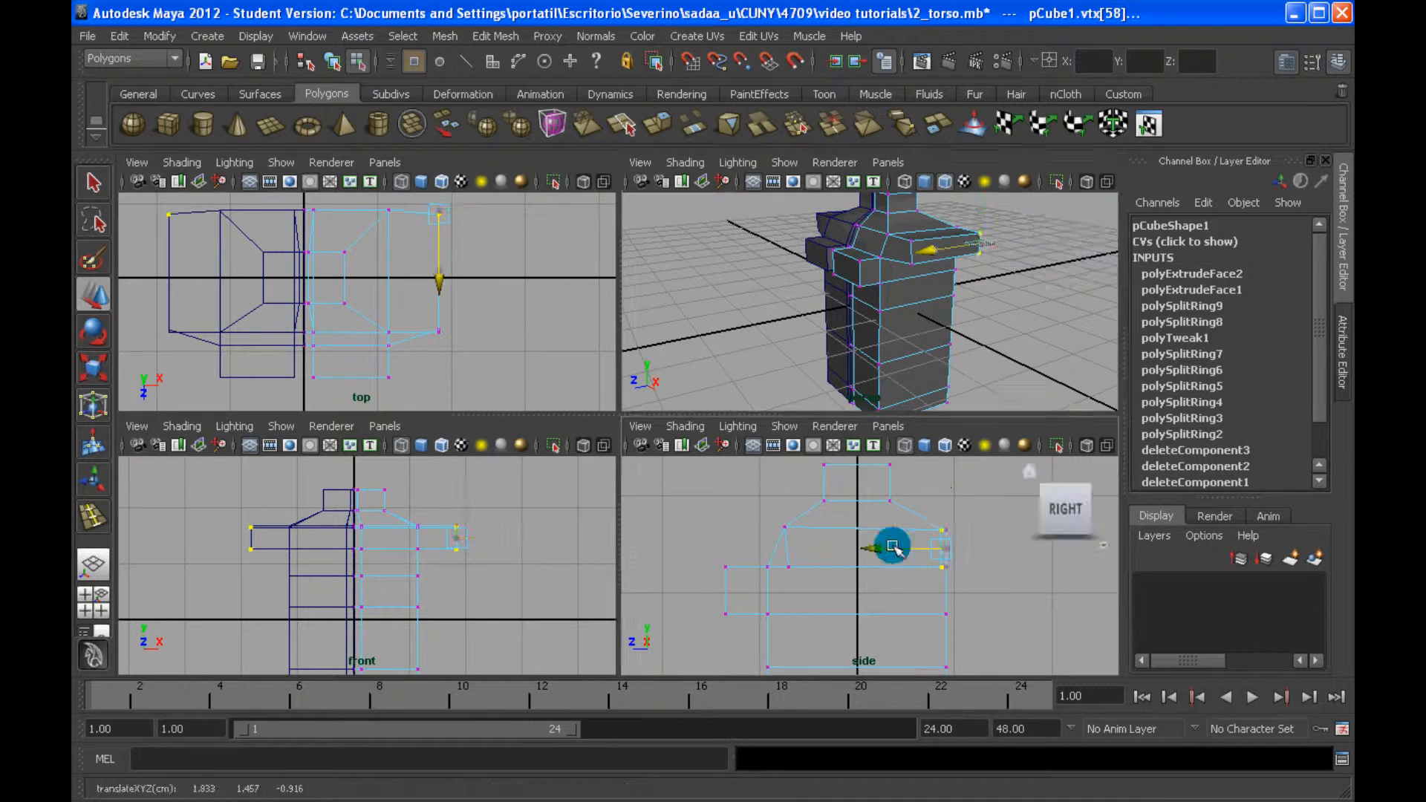
left_click_drag(901, 548, 869, 548)
Move the four vertices at the shoulder's end slightly inward toward the body in the top view
left_click_drag(943, 297, 968, 298, "alt")
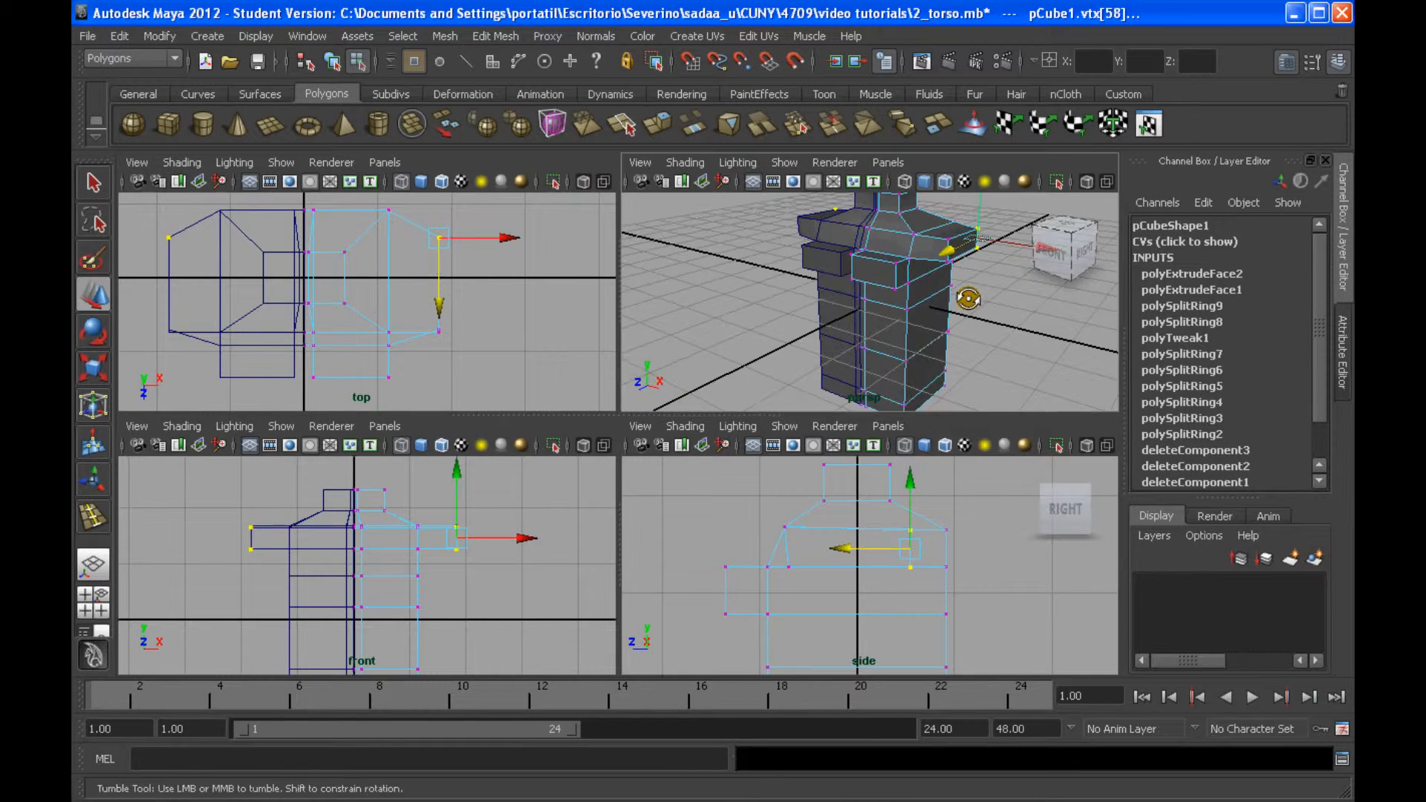
scroll(888, 296, "up", 5)
scroll(902, 361, "down", 5)
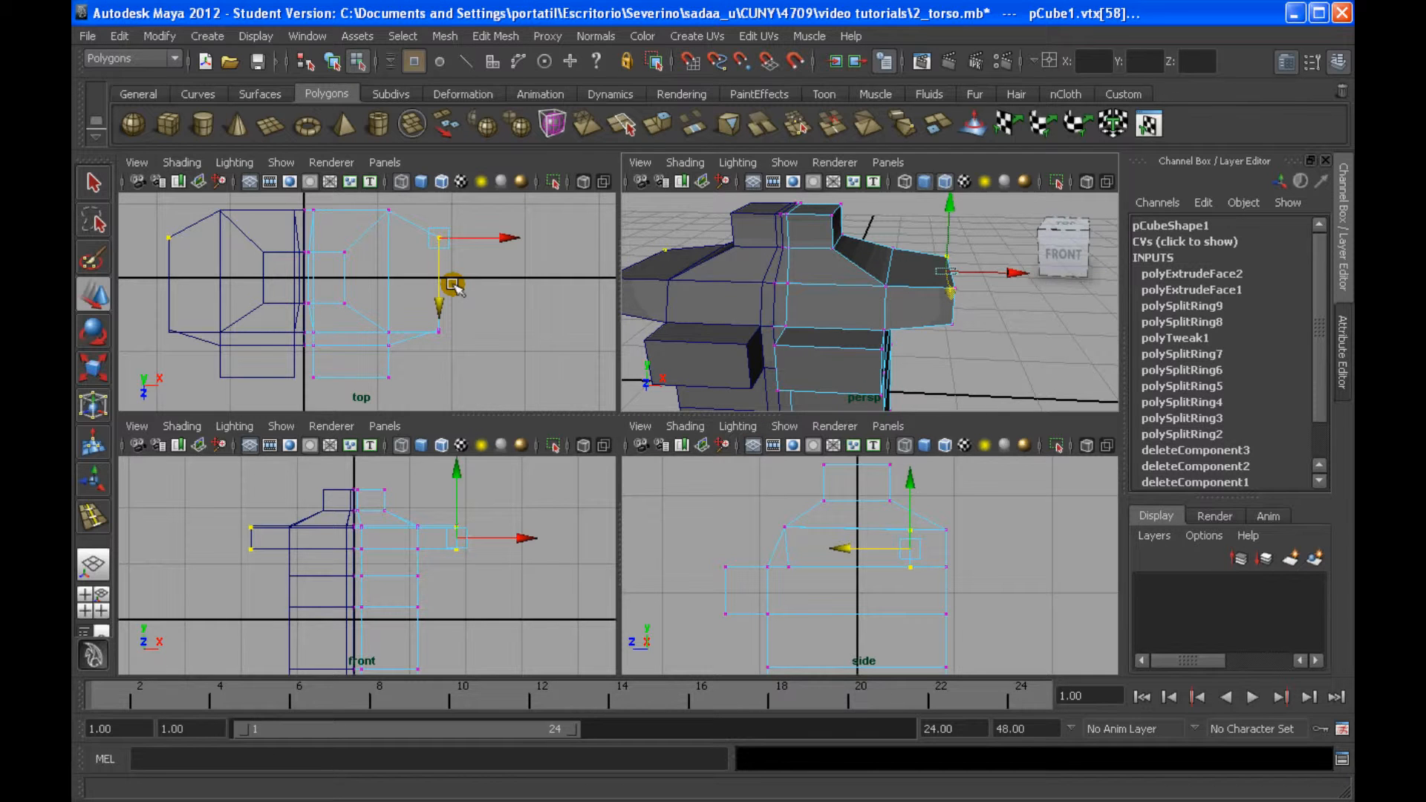
left_click_drag(494, 285, 481, 287)
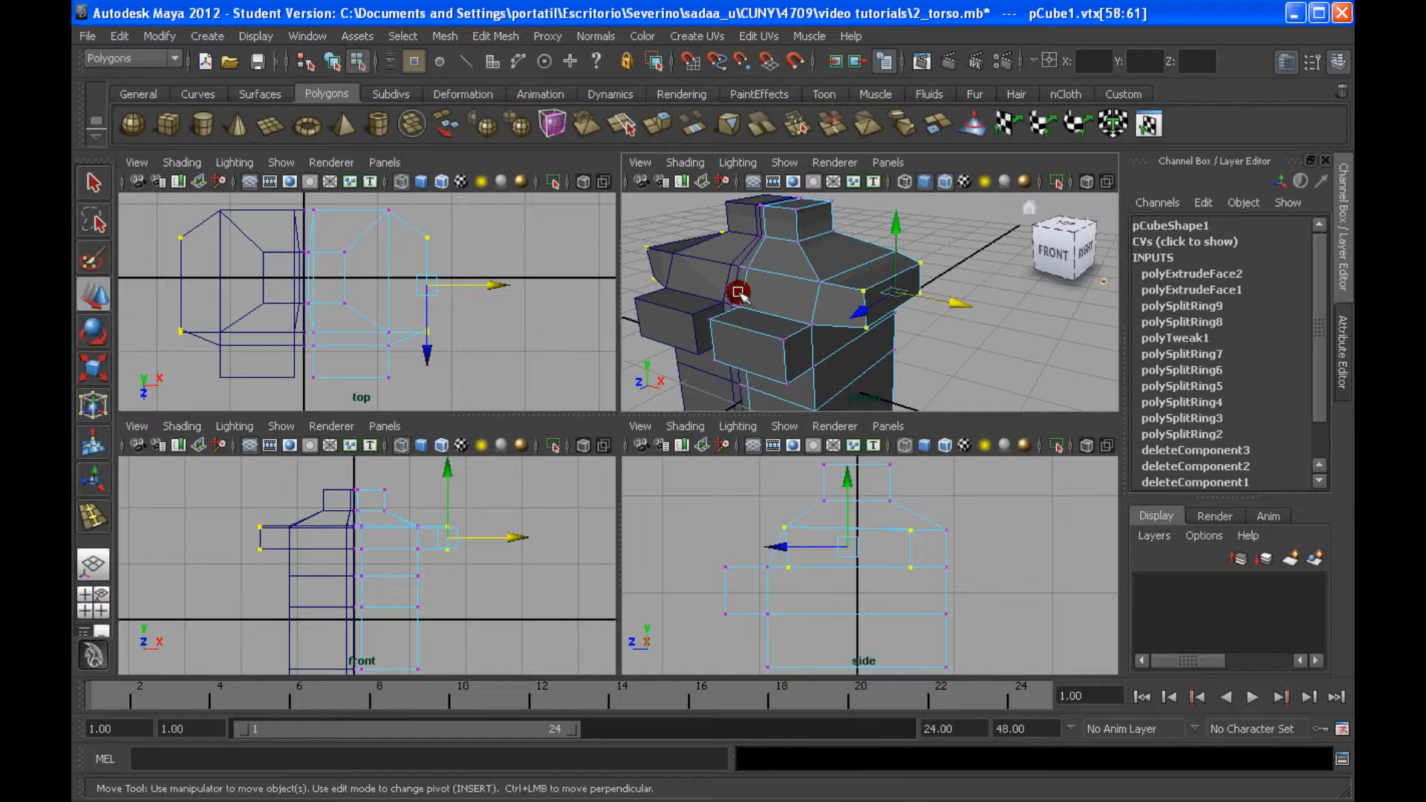
Change the torso's component selection from vertices to faces
right_click_drag(834, 296, 821, 342)
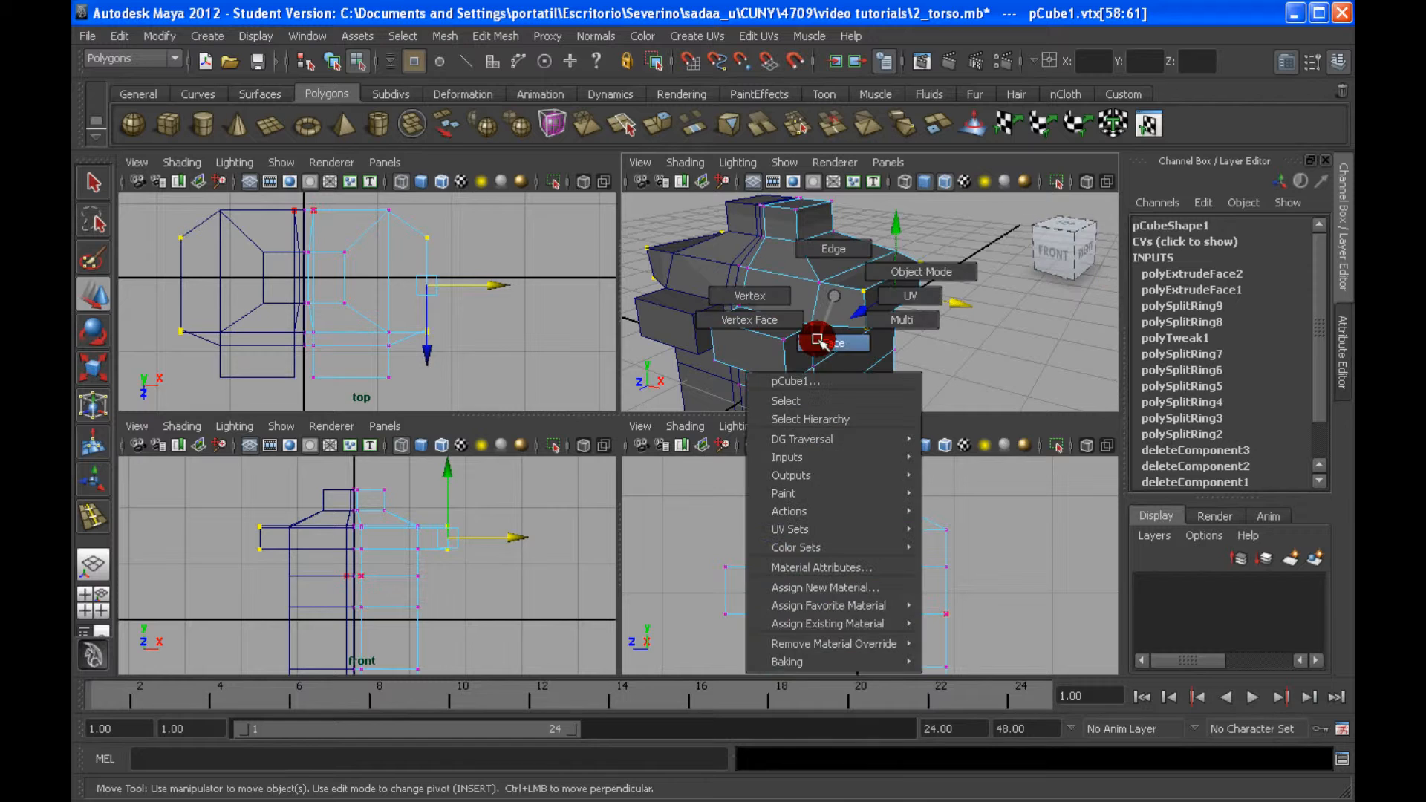
left_click_drag(820, 342, 925, 336, "alt")
right_click(869, 287, "shift")
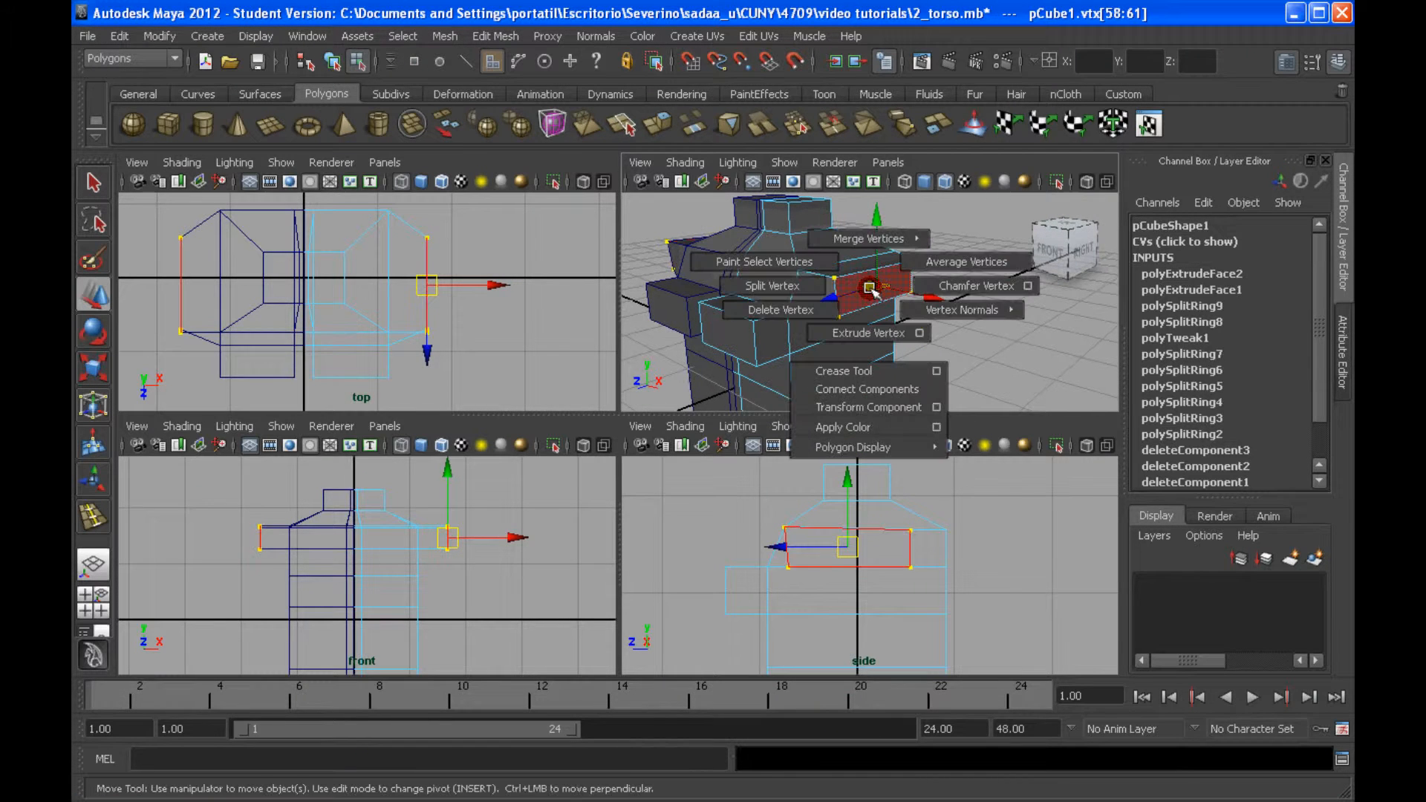
left_click(869, 333)
key("ctrl+z")
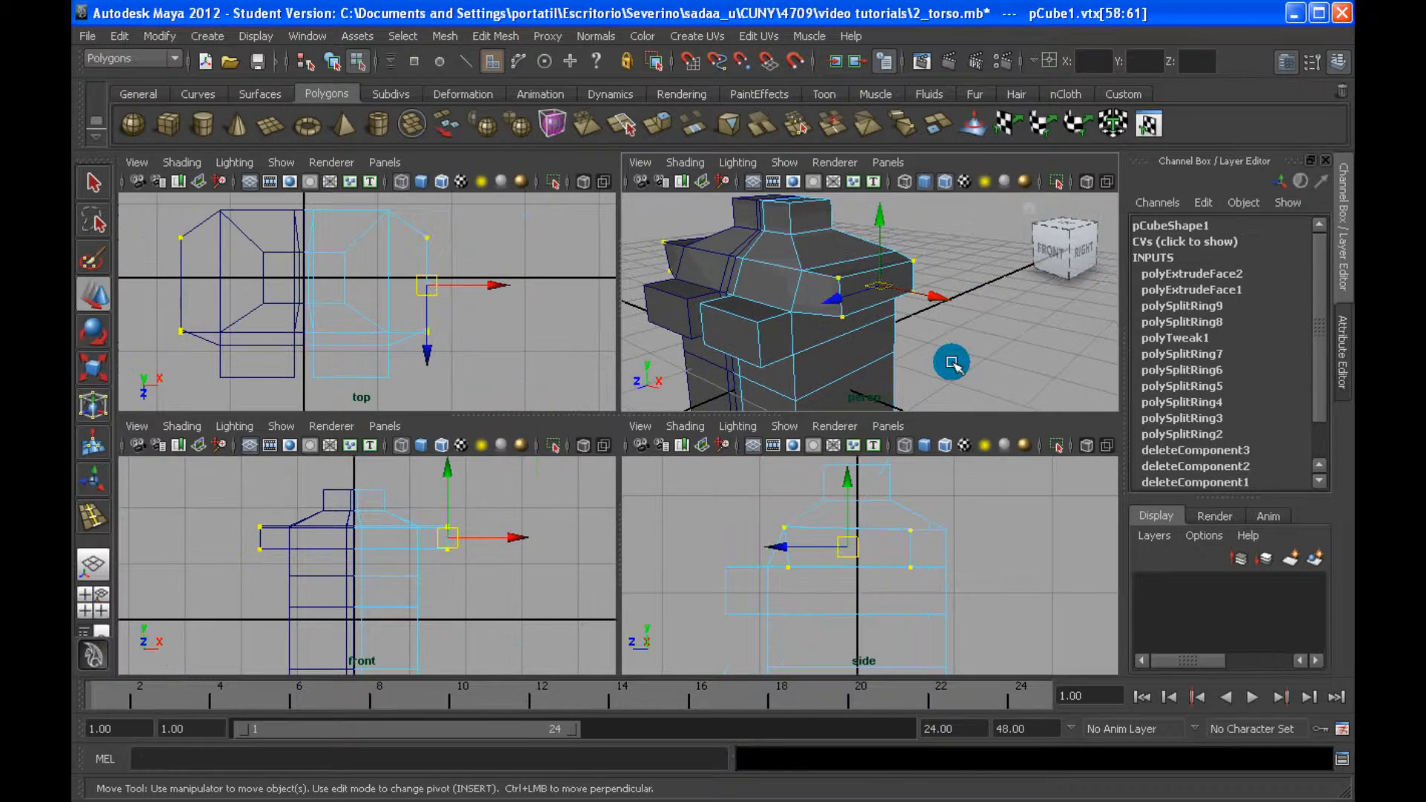
Extrude the shoulder's end face outward to form a short arm stub
left_click(871, 282)
right_click_drag(871, 283, 880, 323, "shift")
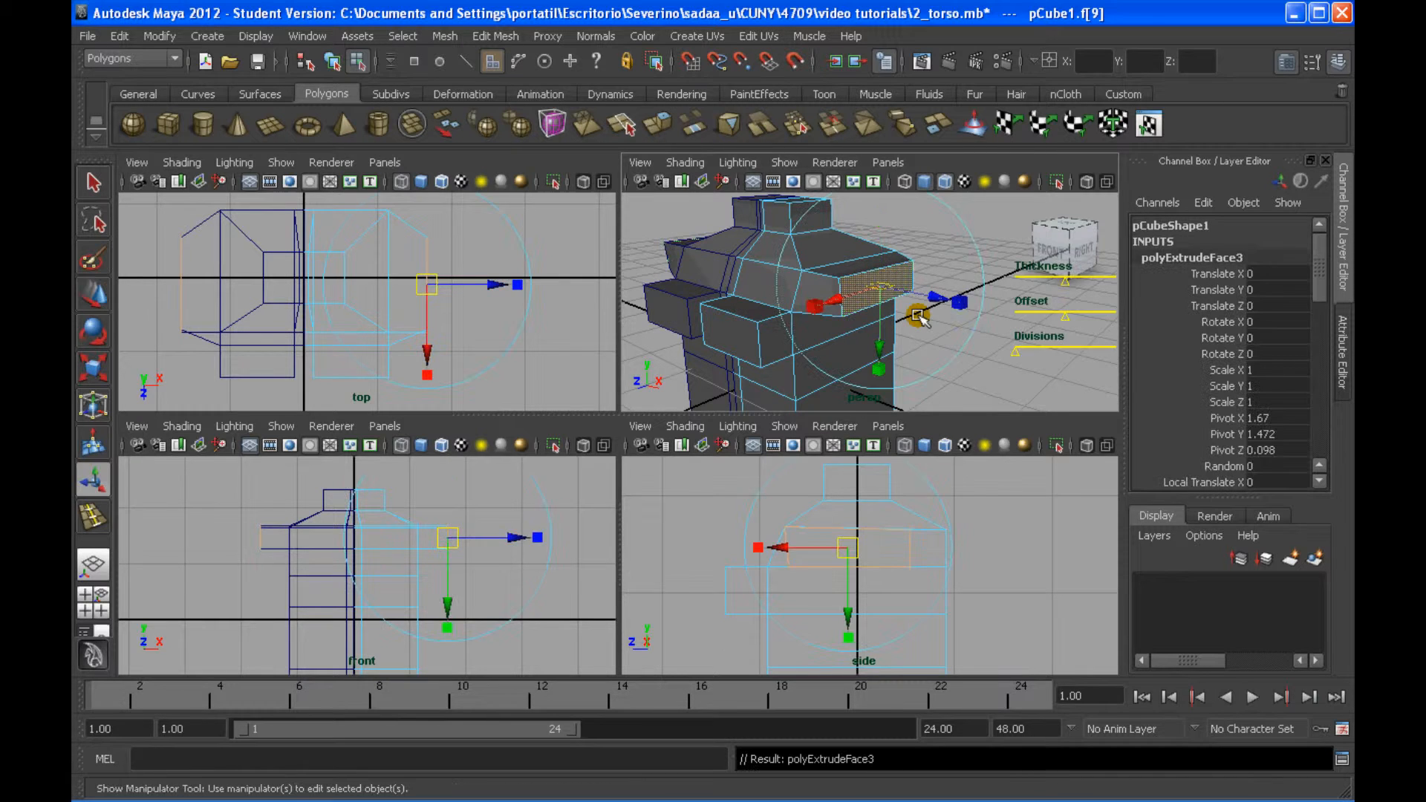
left_click_drag(919, 316, 968, 319)
left_click_drag(887, 347, 883, 318, "alt")
right_click_drag(885, 318, 384, 436, "alt")
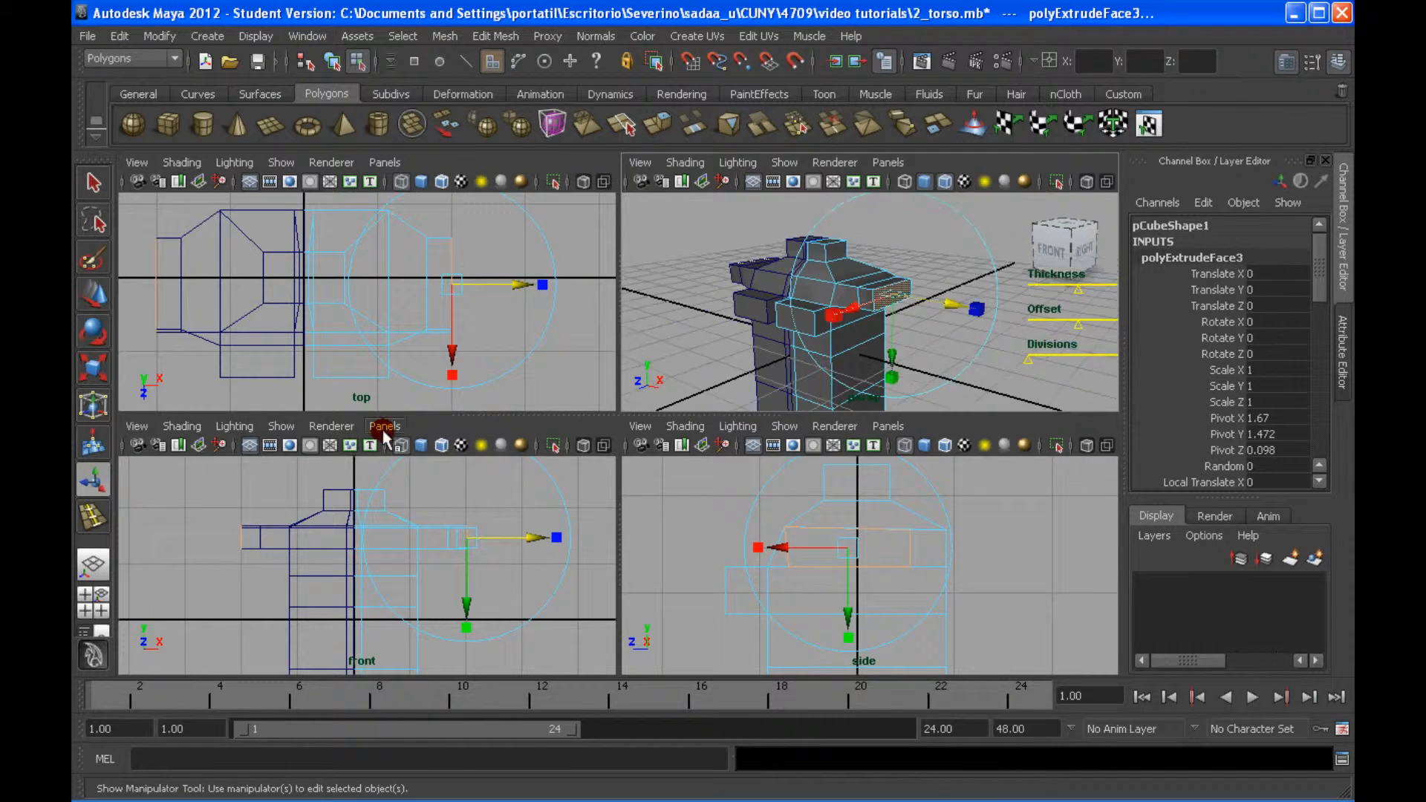
Preview the torso in smooth display in the full perspective view and return it to the unsmoothed display
key("space")
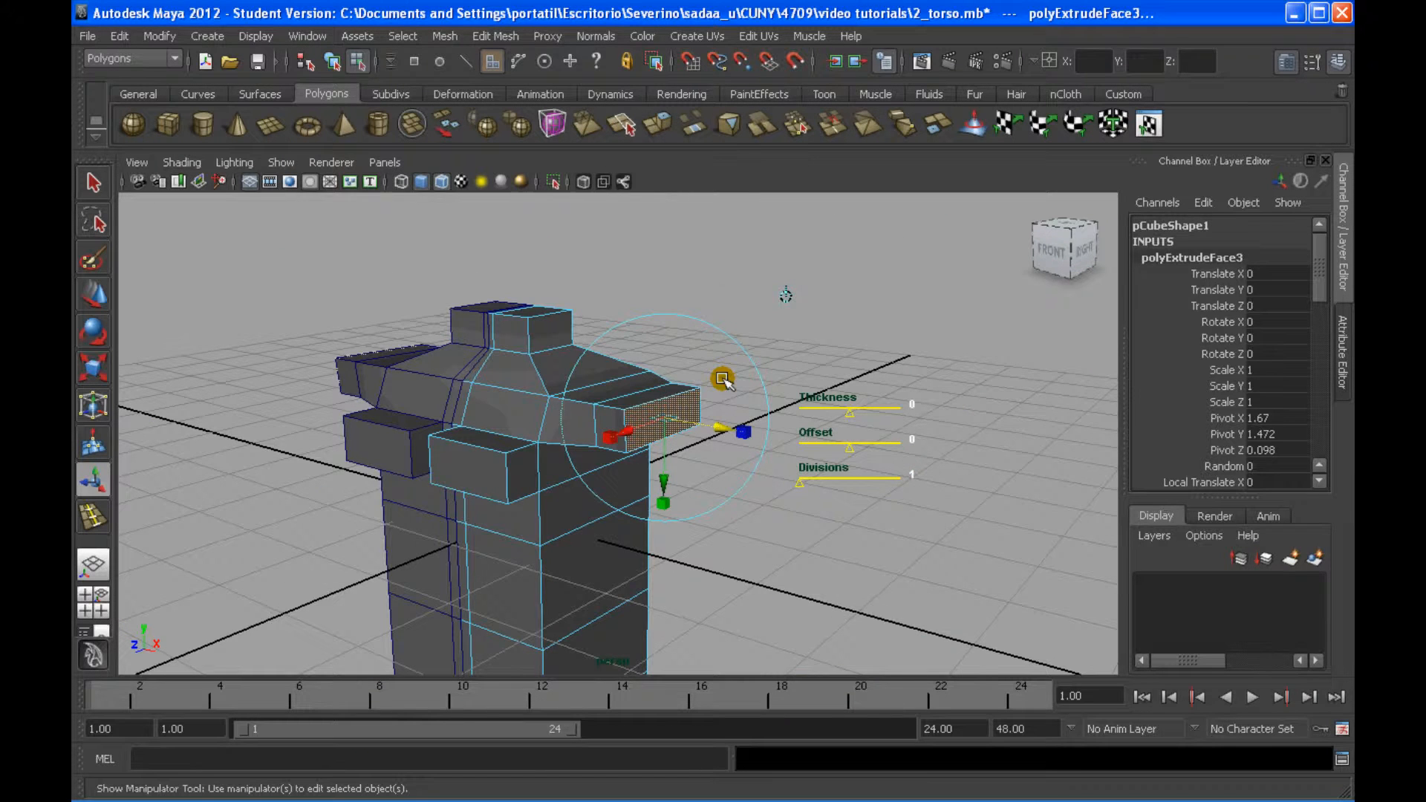
left_click_drag(721, 380, 576, 458, "alt")
key("3")
key("1")
key("3")
key("1")
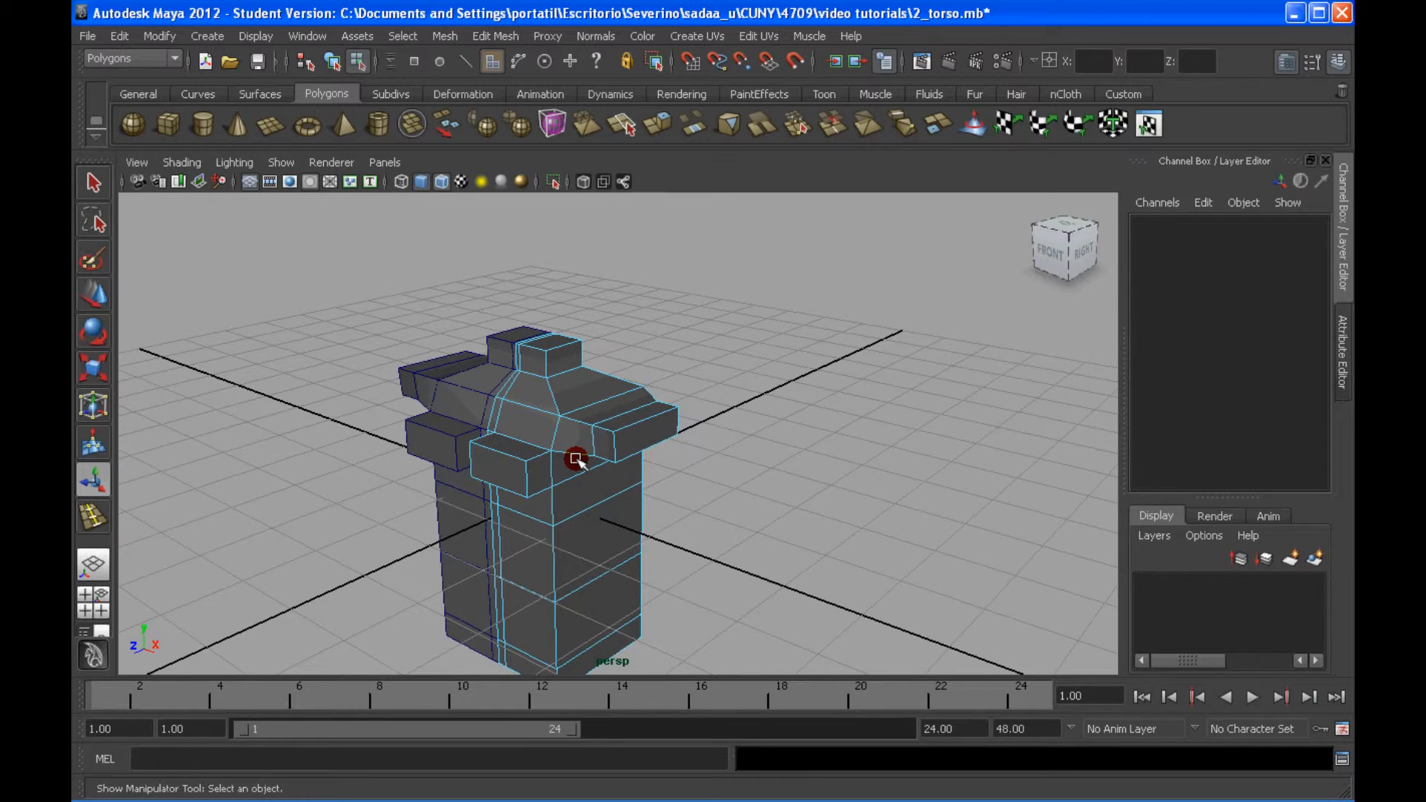
middle_click_drag(576, 458, 632, 386, "alt")
scroll(605, 379, "up", 2)
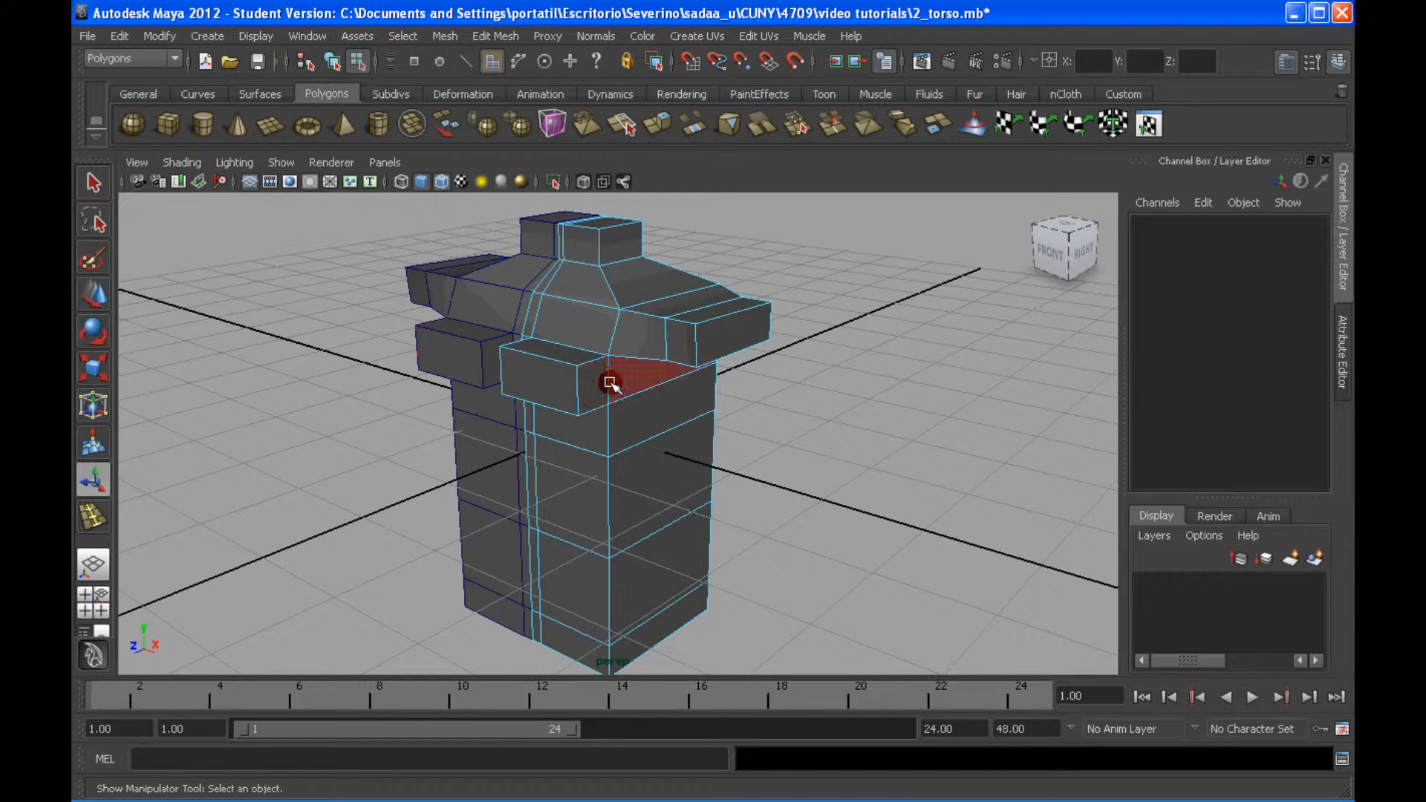
left_click_drag(565, 381, 572, 382, "alt")
Select the front chest vertices along the breast's upper base edge and raise them in the side view
left_click(98, 589)
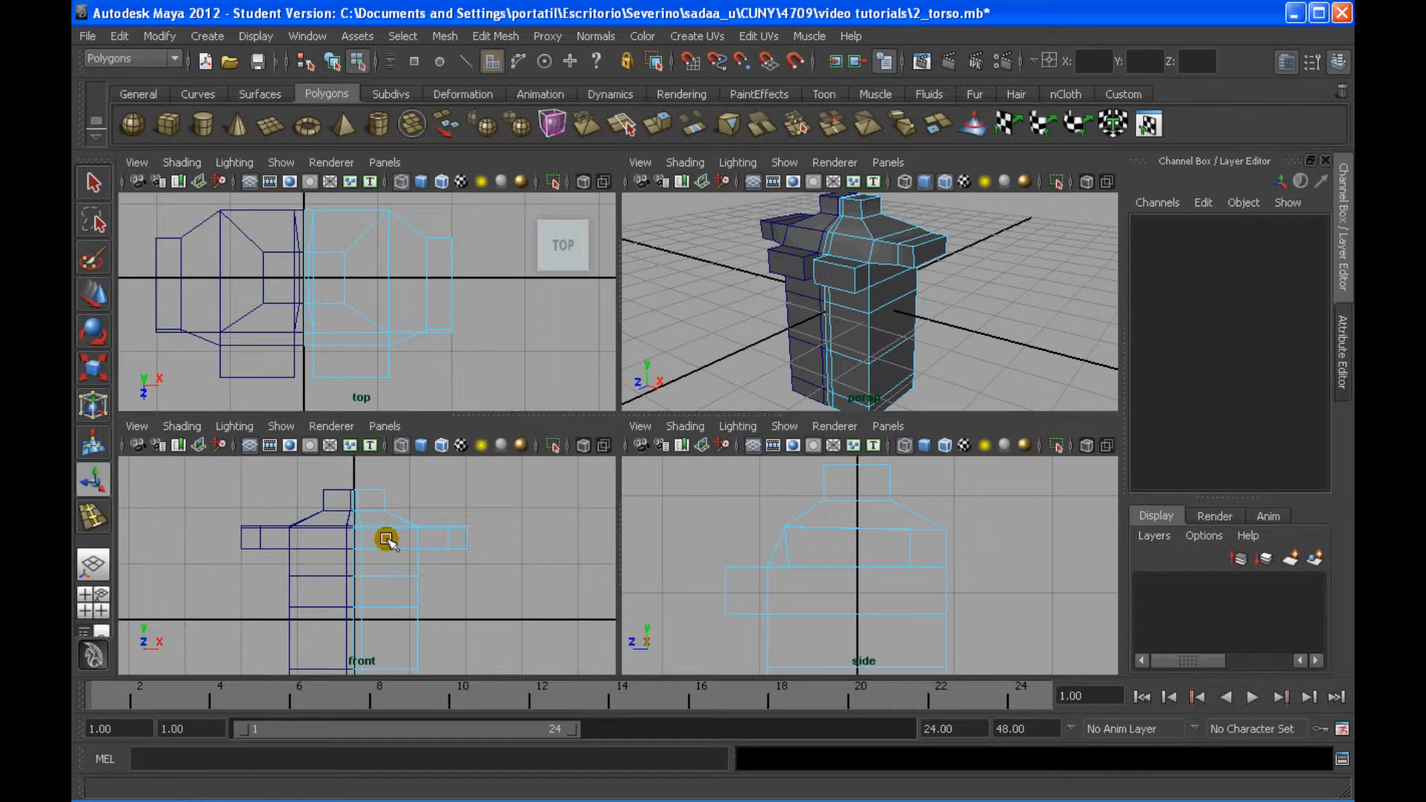
middle_click_drag(468, 502, 468, 507, "alt")
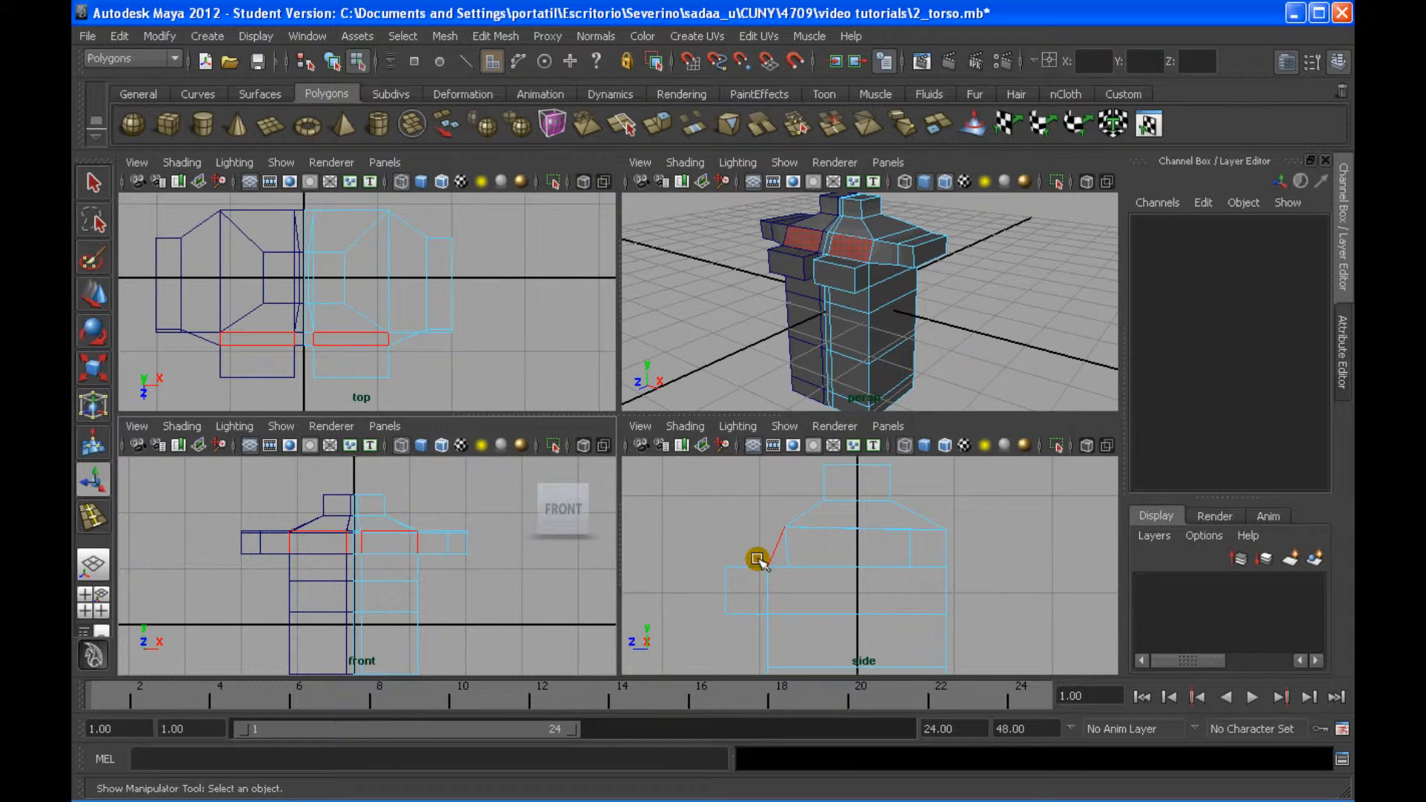
middle_click_drag(757, 559, 747, 545, "alt")
left_click(818, 502)
right_click(885, 317)
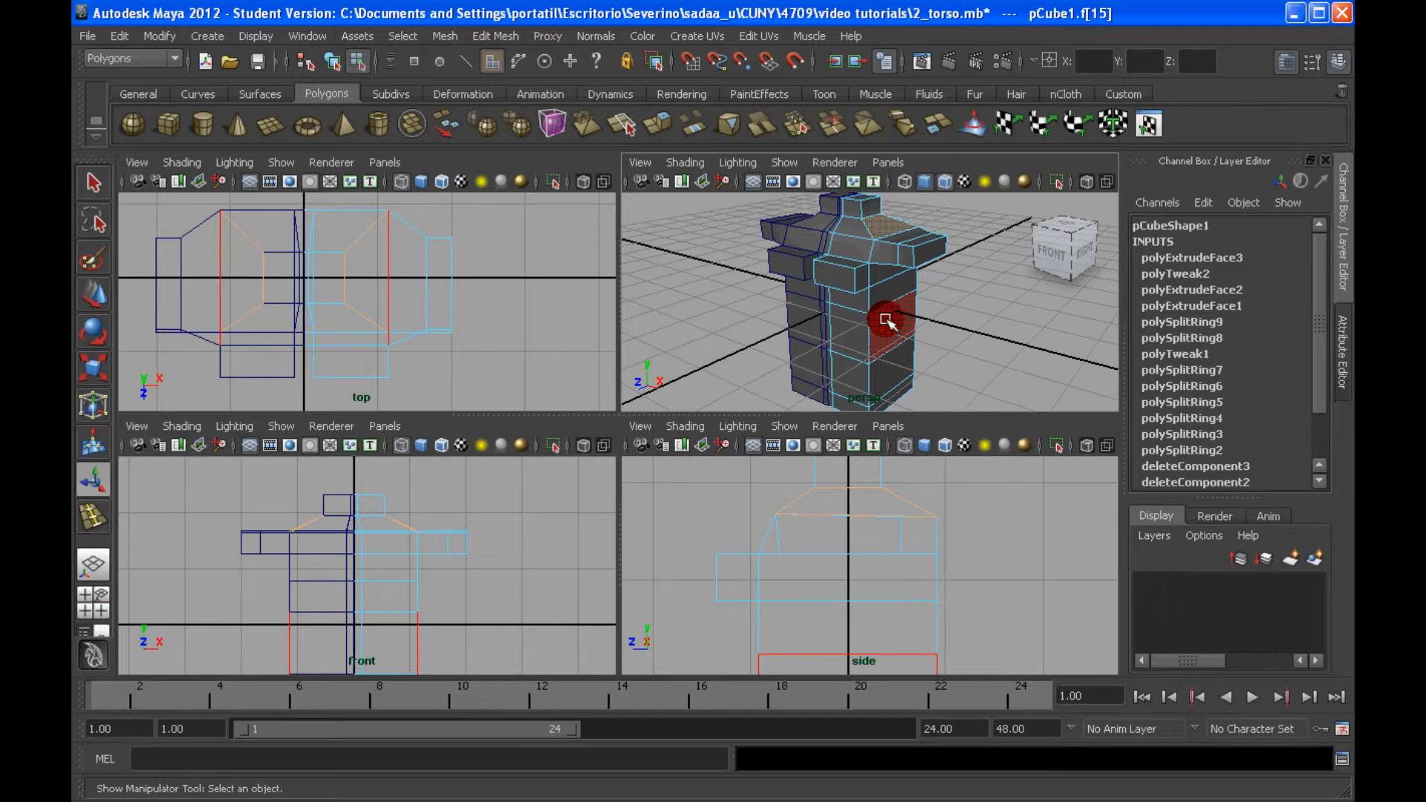
right_click_drag(885, 317, 870, 281)
middle_click_drag(870, 281, 862, 280, "alt")
middle_click_drag(830, 478, 828, 490, "alt")
left_click_drag(756, 511, 784, 538)
left_click_drag(733, 546, 762, 574, "shift")
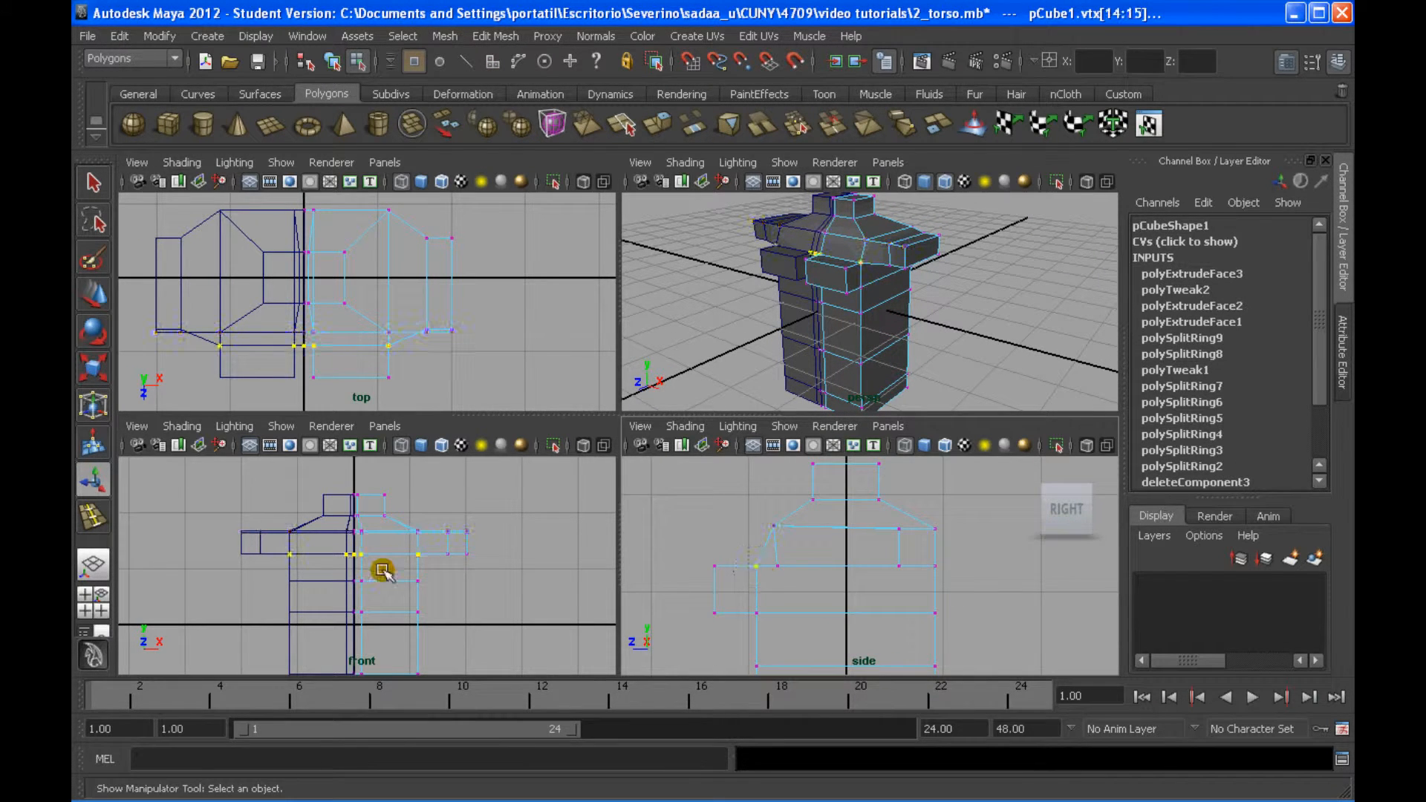
key("w")
middle_click_drag(758, 527, 740, 530, "alt")
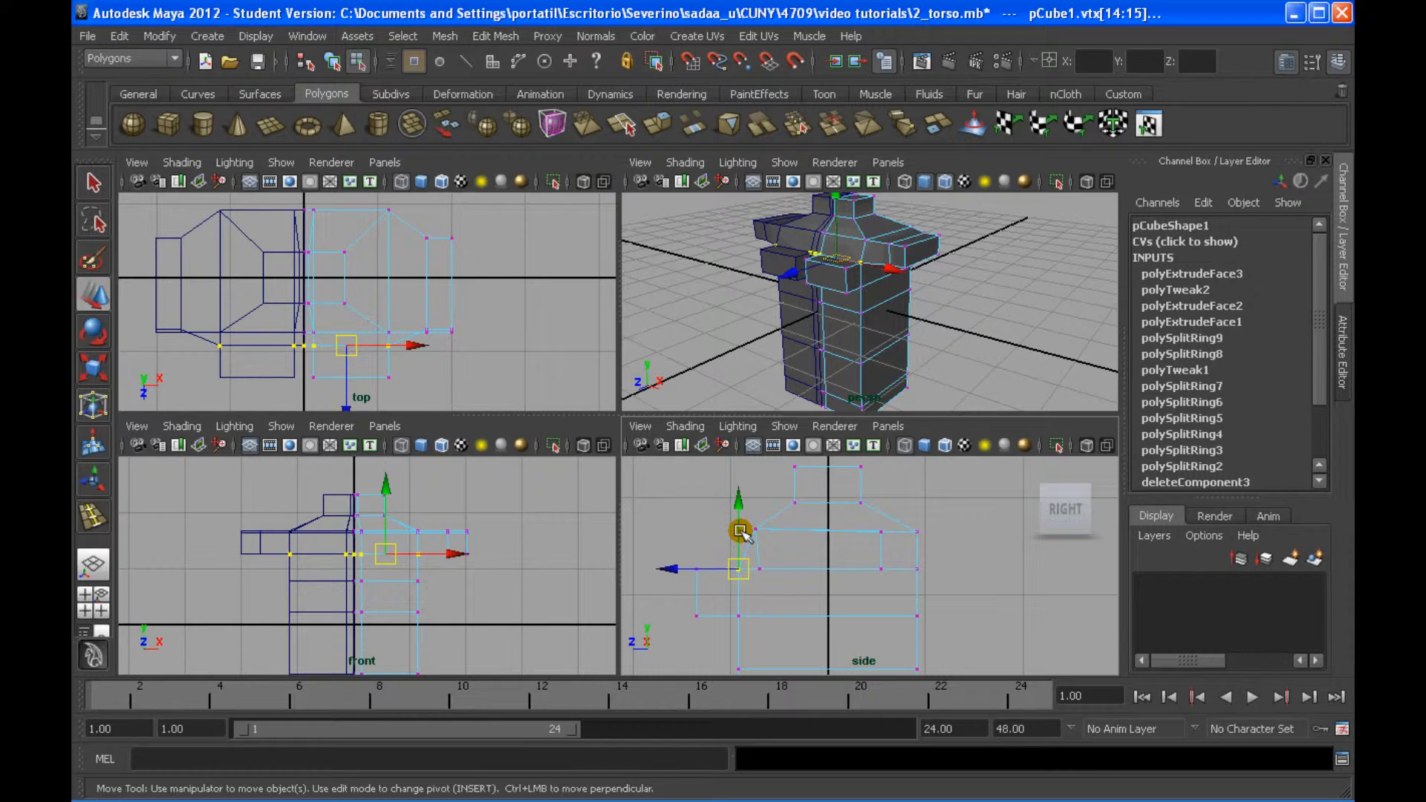
left_click_drag(740, 531, 736, 511)
Adjust the height of the breast's front tip vertices in the side view, including the lower pair, and clear the selection
middle_click_drag(736, 511, 719, 482, "alt")
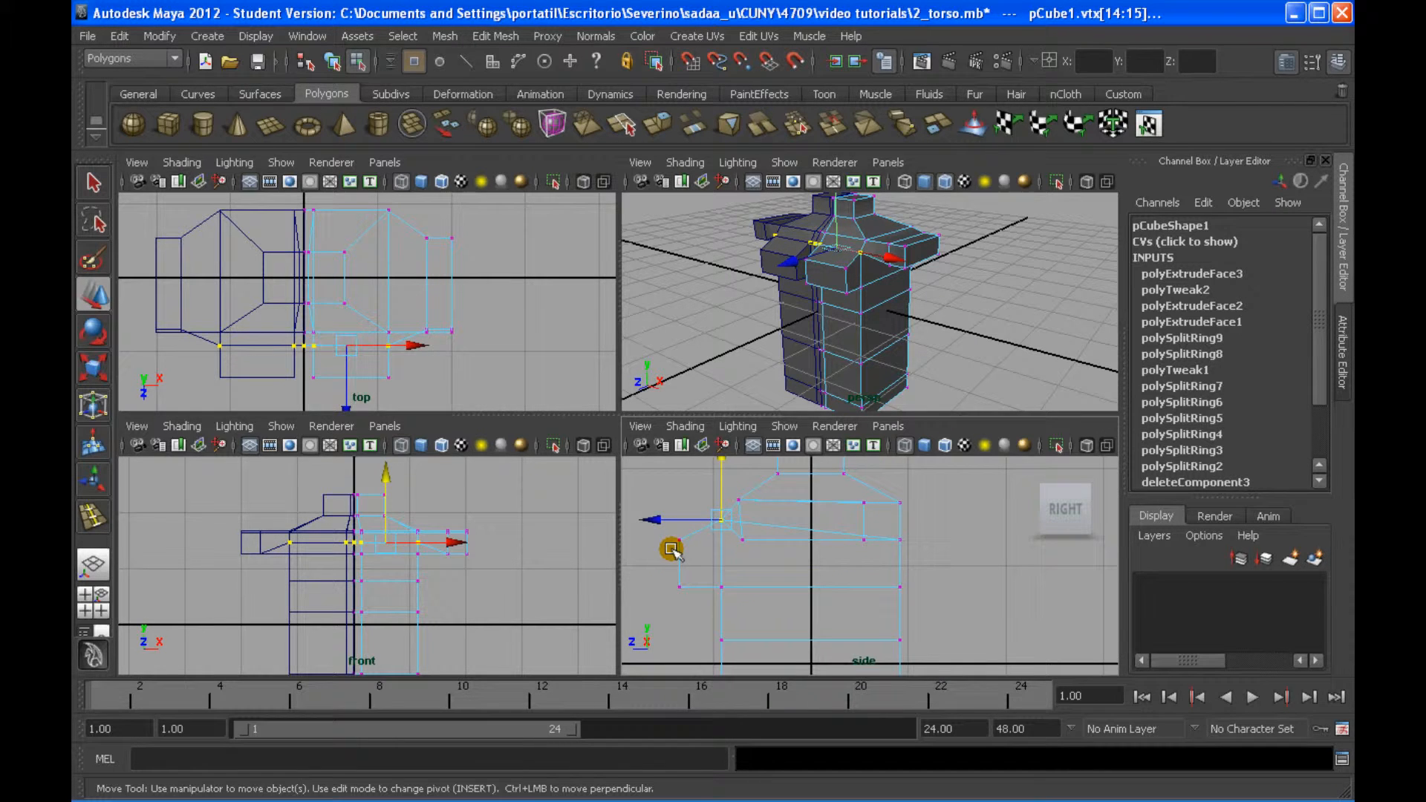
left_click_drag(671, 549, 690, 529)
left_click_drag(674, 603, 689, 532)
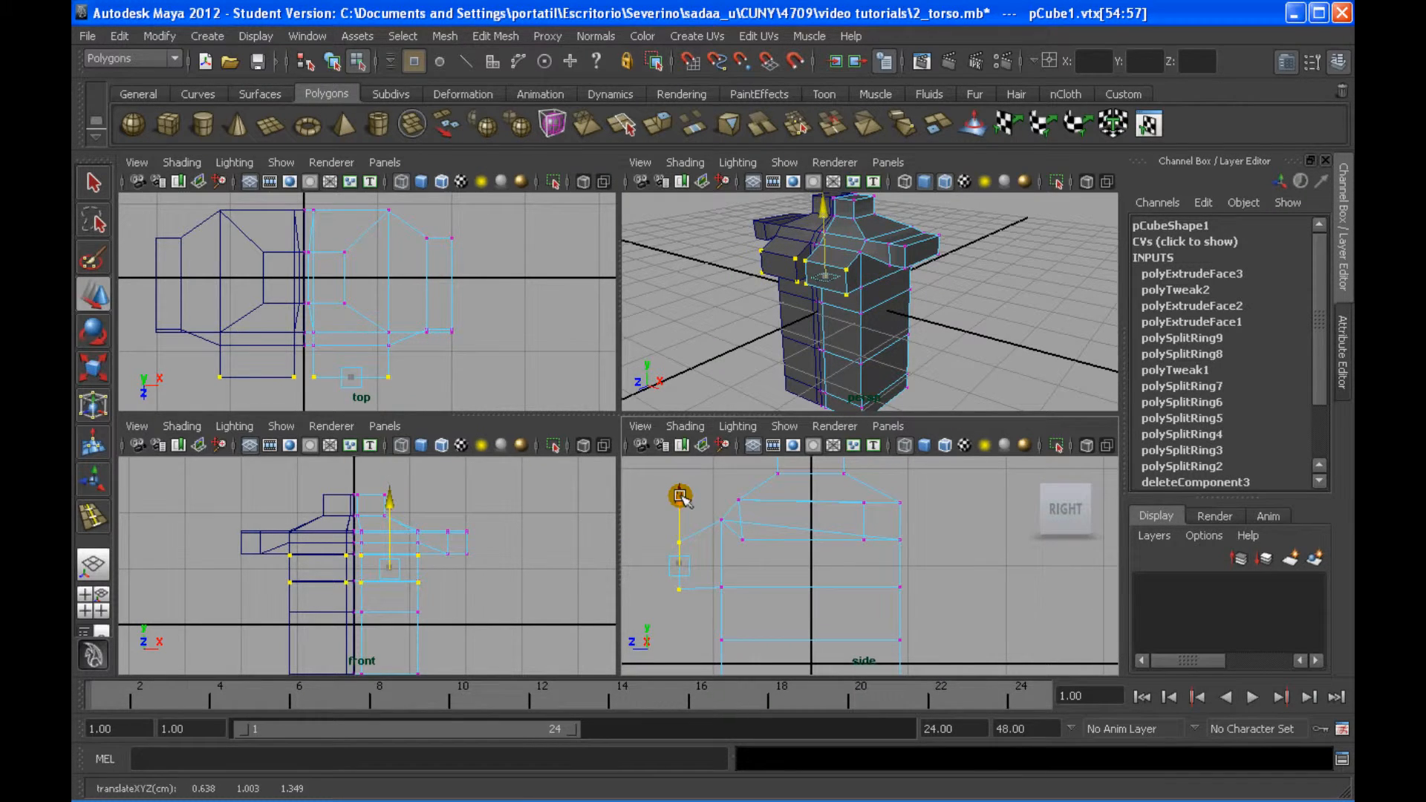
left_click_drag(671, 582, 681, 596)
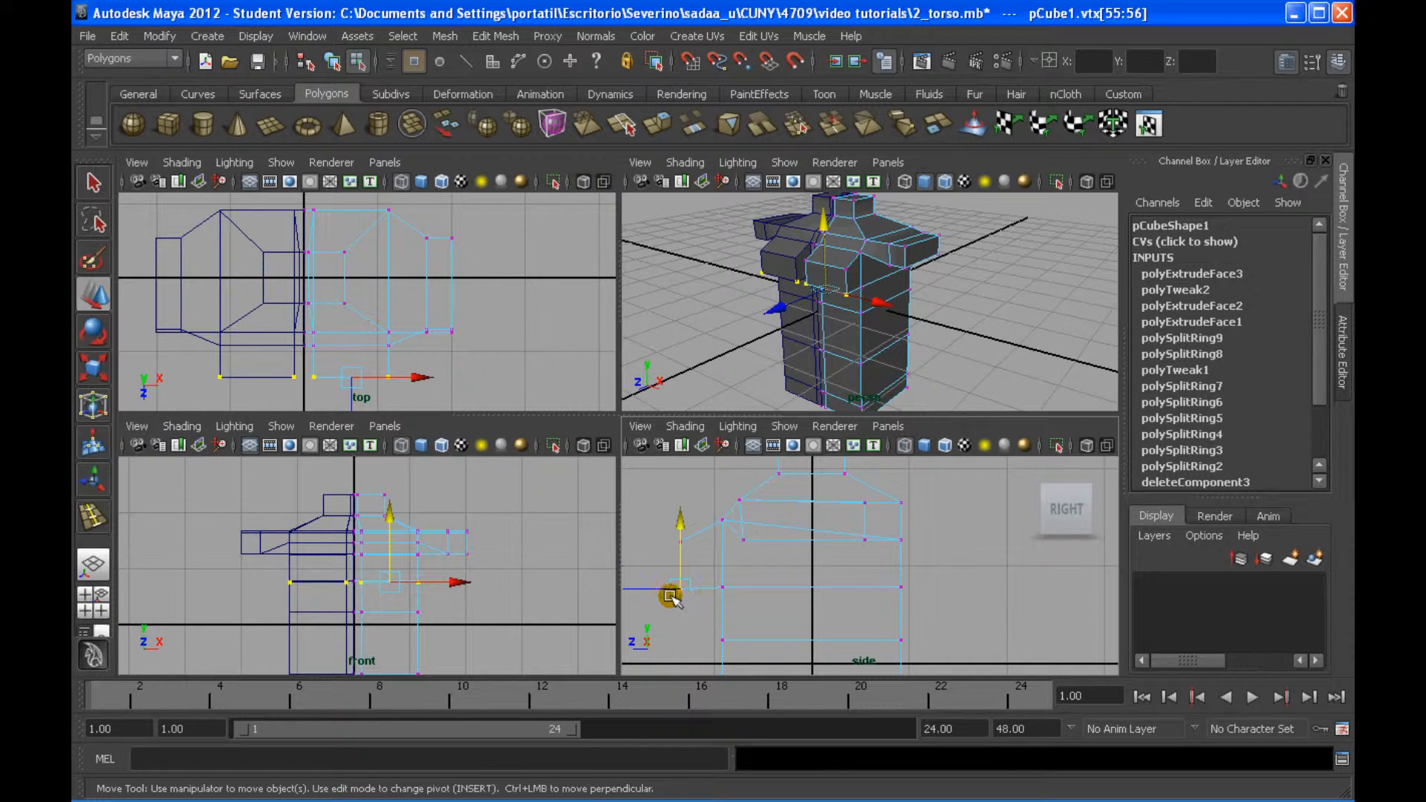
left_click(711, 576)
Insert an edge loop around the extruded breast, about halfway between its base and tip
right_click(720, 554, "shift")
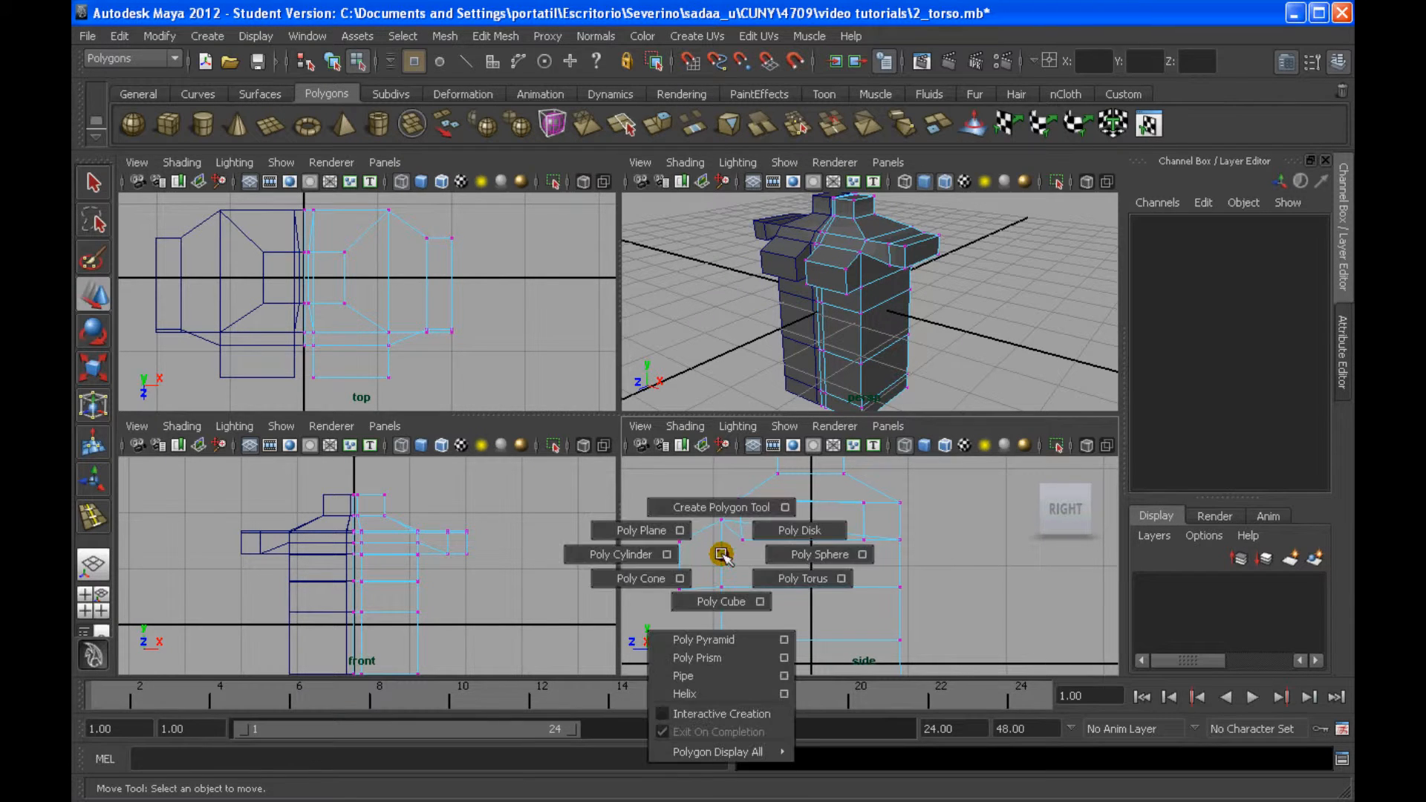
right_click(871, 299, "shift")
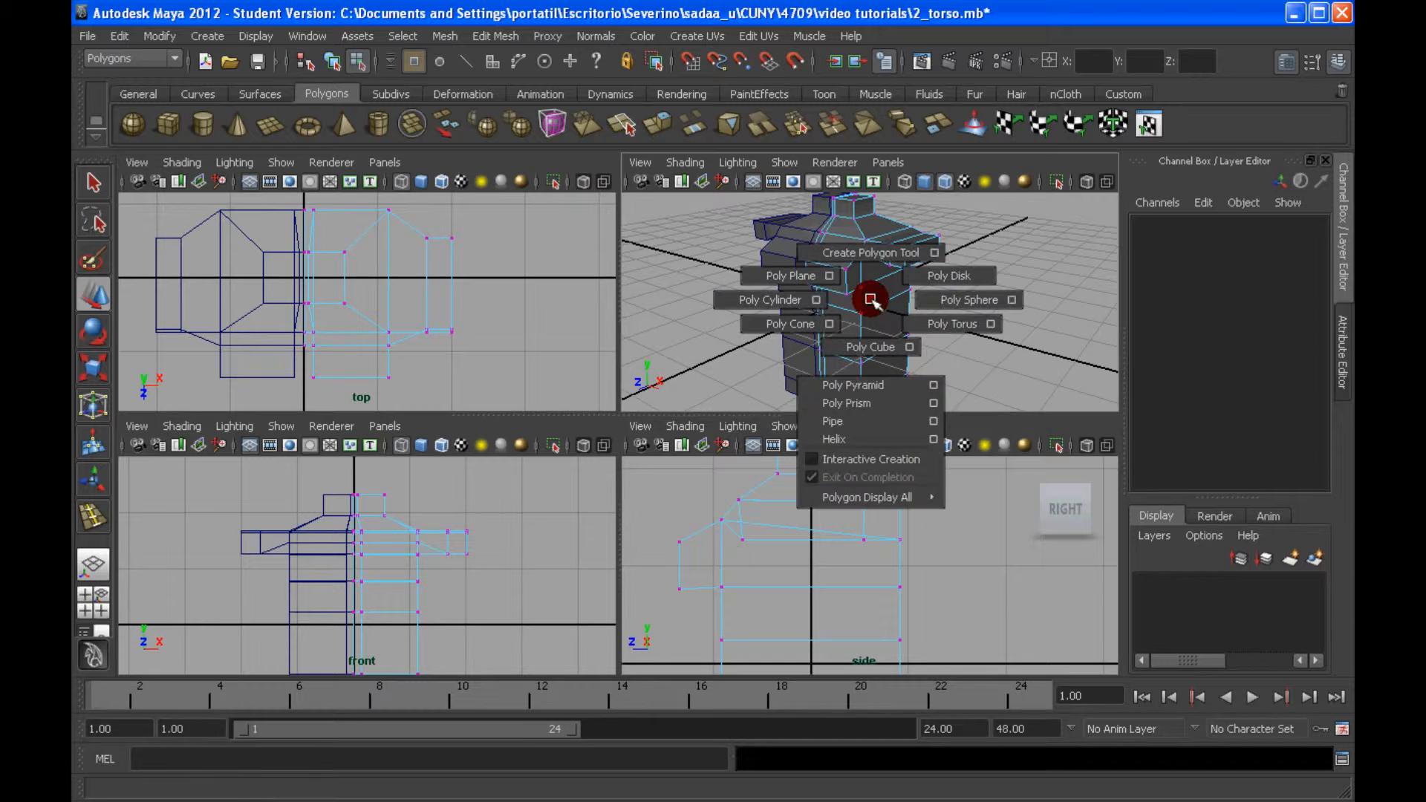
right_click_drag(871, 299, 837, 357, "shift")
right_click(860, 276, "shift")
left_click(740, 537)
left_click_drag(740, 536, 700, 536)
left_click_drag(873, 280, 851, 276, "alt")
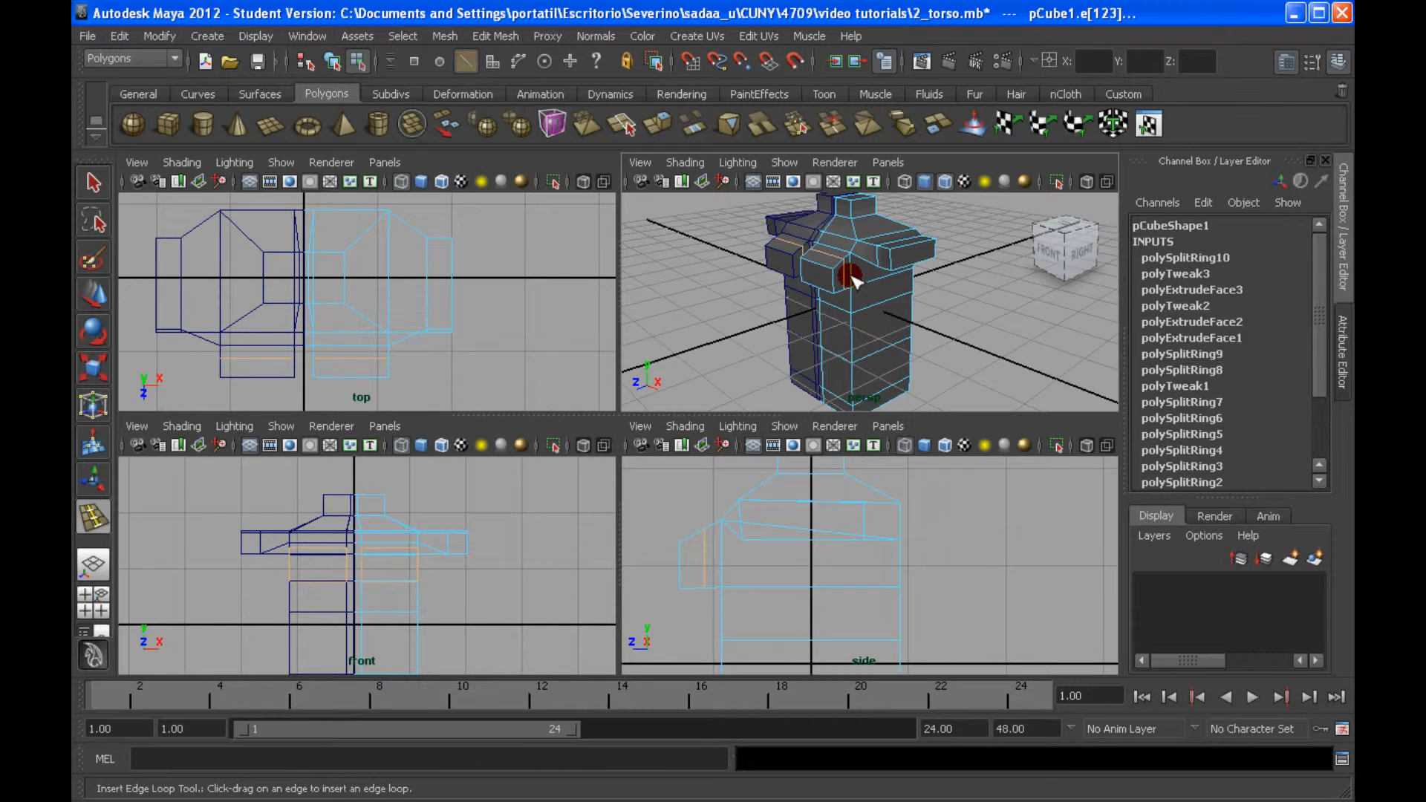
left_click(791, 543)
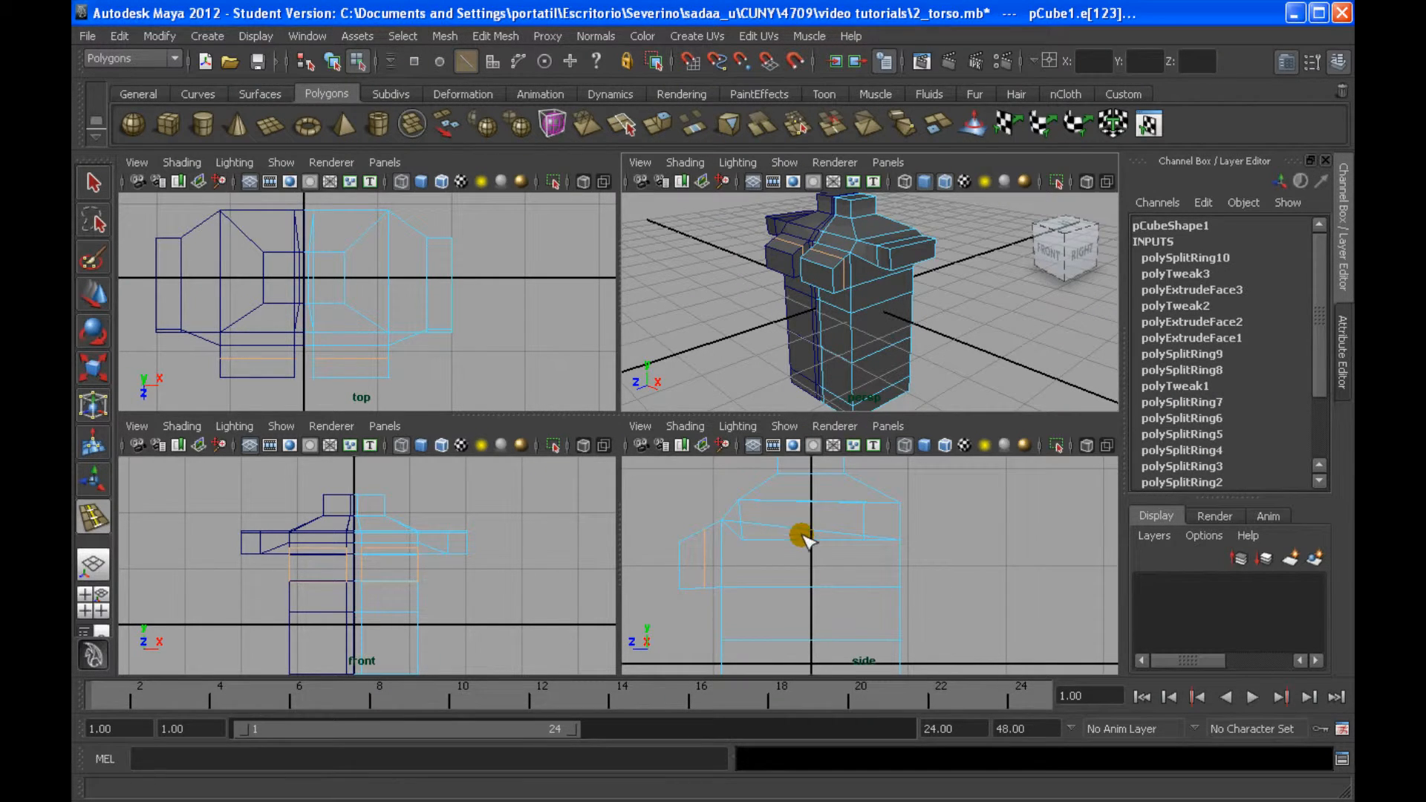
Select the lower vertices of the breast's new edge loop and move them down to round the underside
key("w")
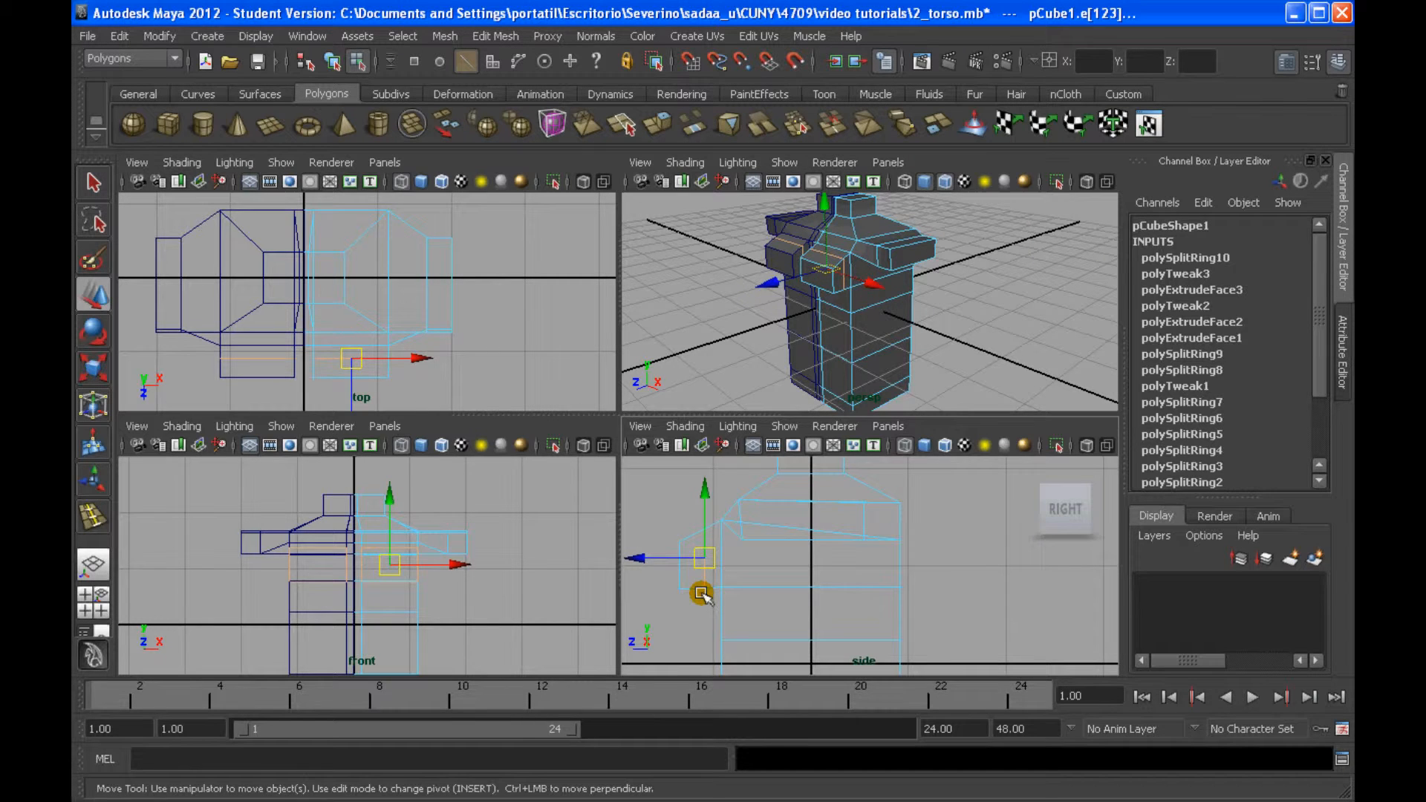
left_click(820, 582)
right_click(774, 591)
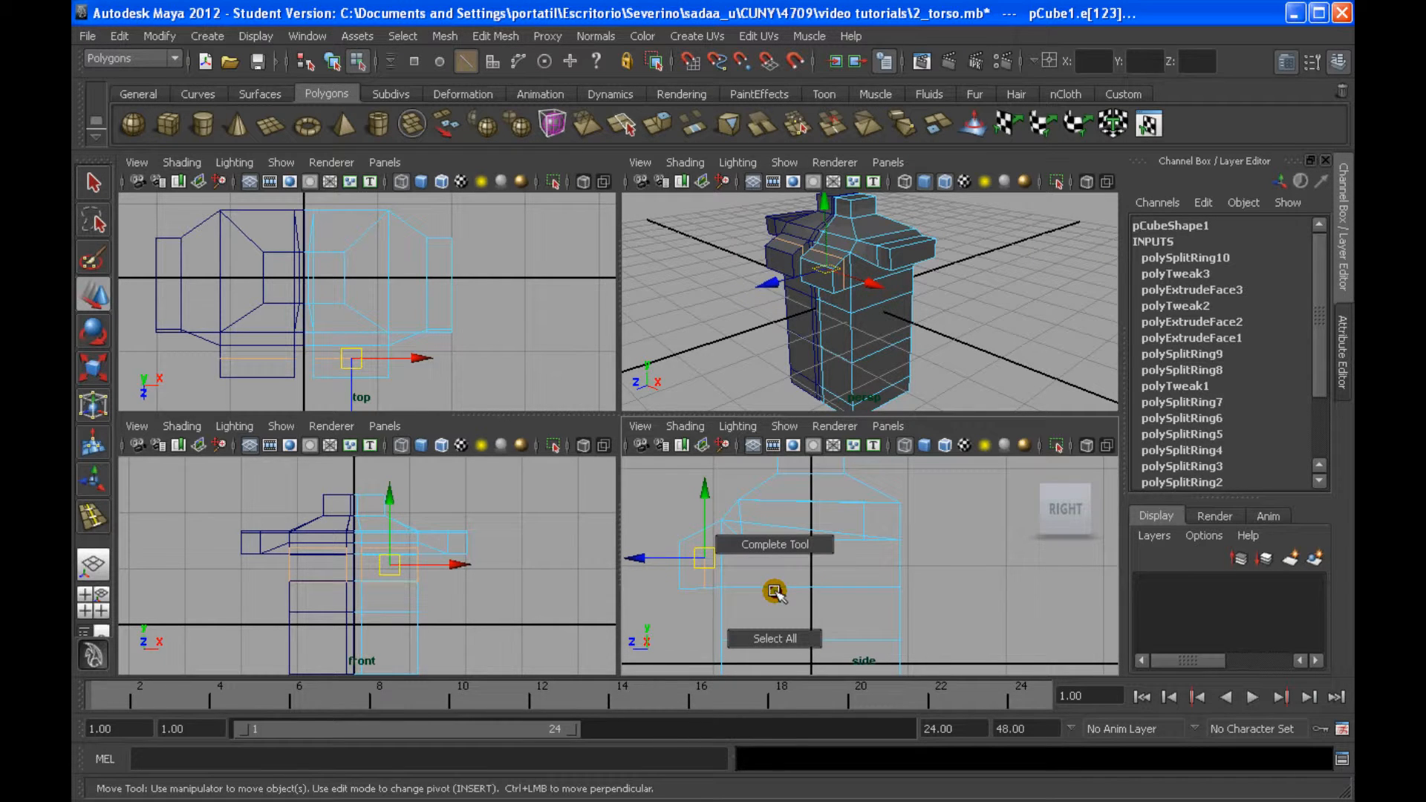
right_click(775, 591)
right_click_drag(775, 591, 723, 444)
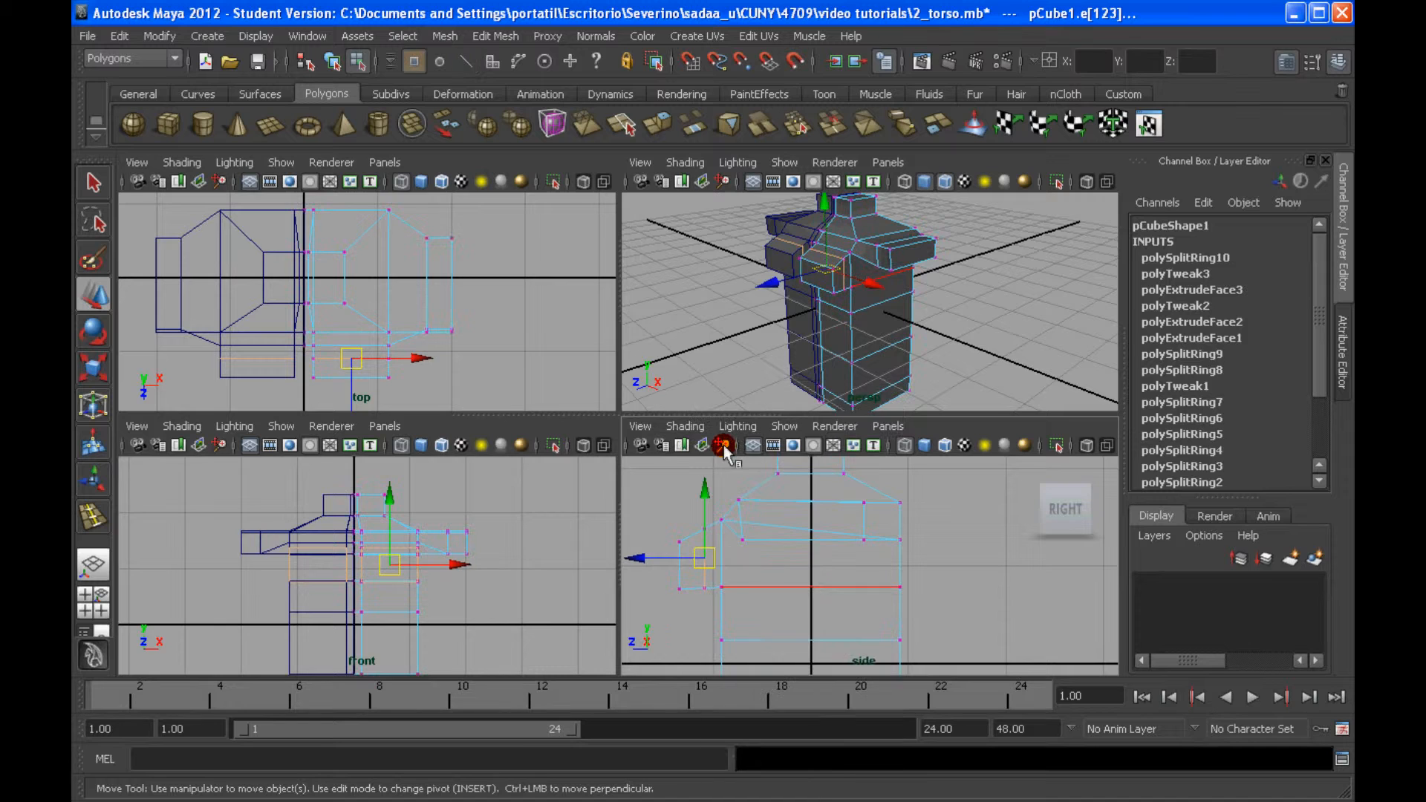
left_click_drag(693, 605, 718, 559)
mouse_move(719, 557)
middle_mouse_down()
mouse_move(707, 530)
mouse_move(695, 560)
middle_mouse_up()
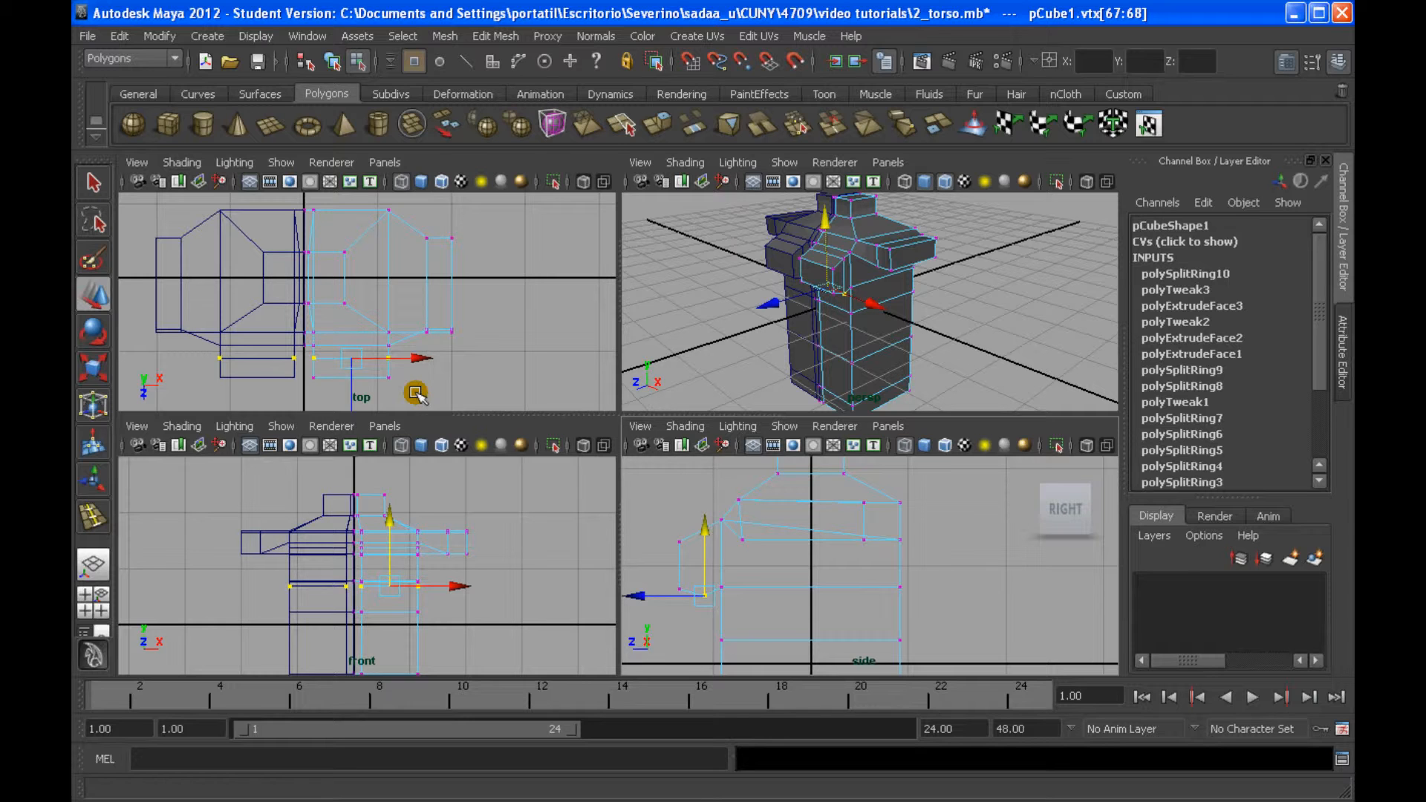
Select the breast's front tip vertices and scale them narrower along X
left_click(310, 375)
left_click_drag(410, 393, 305, 368)
key("r")
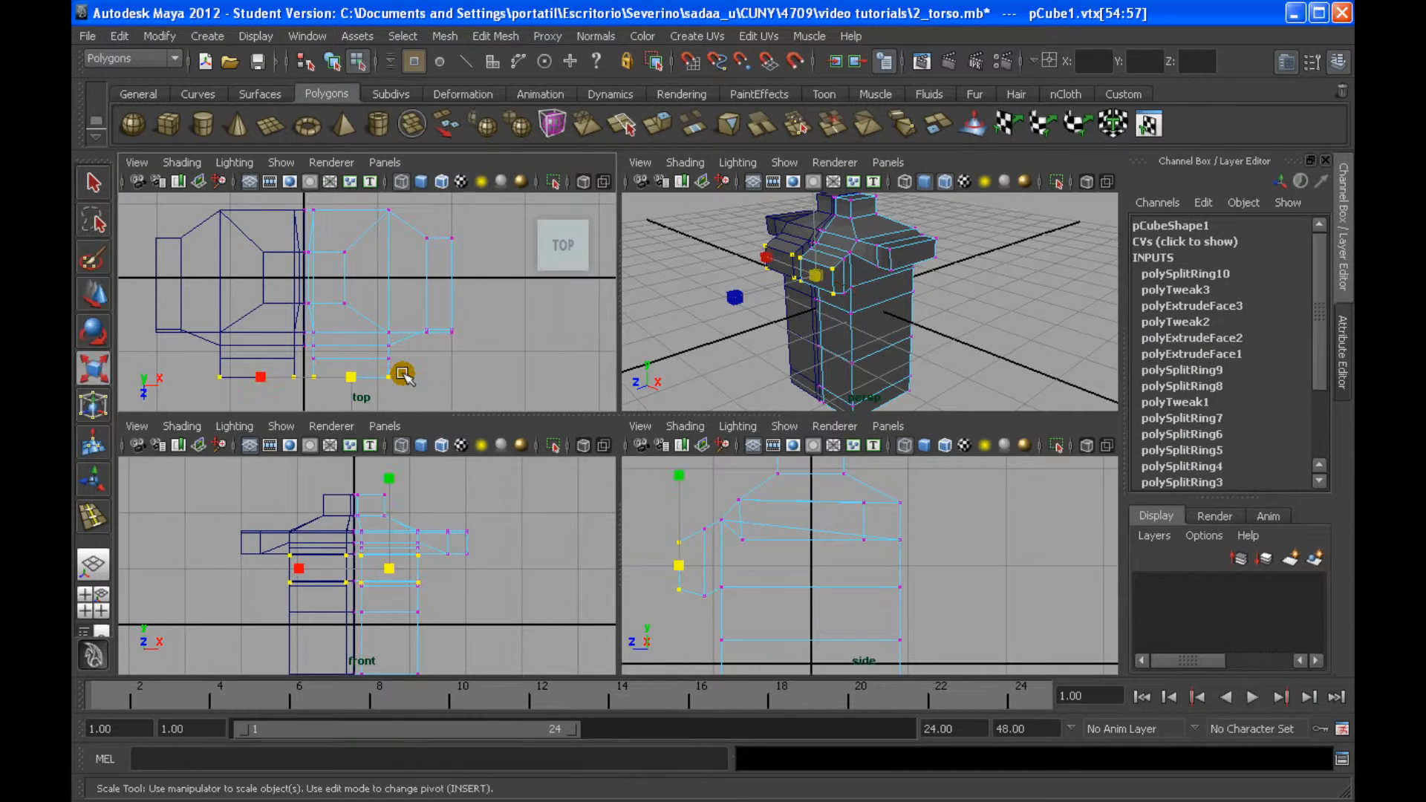
left_click(765, 257)
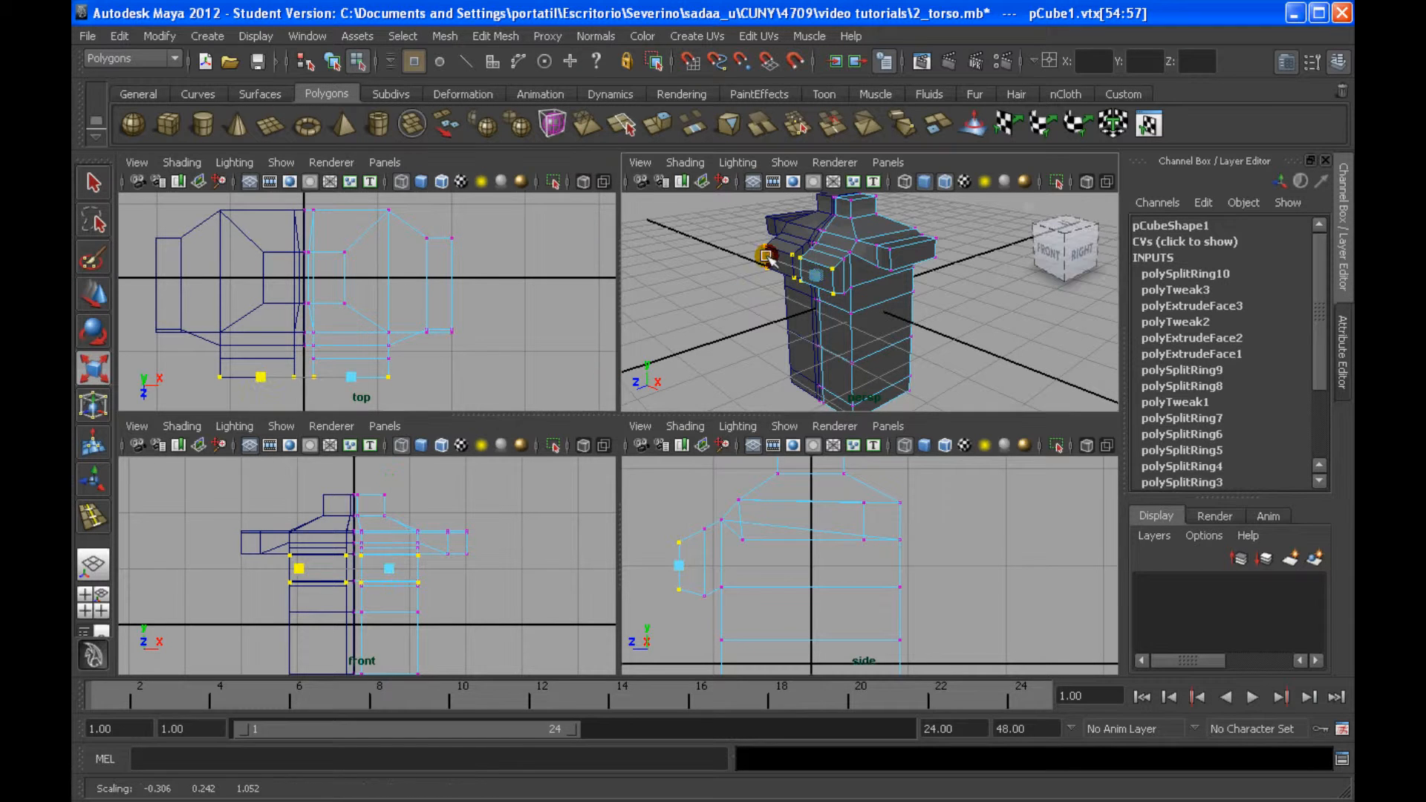
left_click_drag(770, 258, 790, 265)
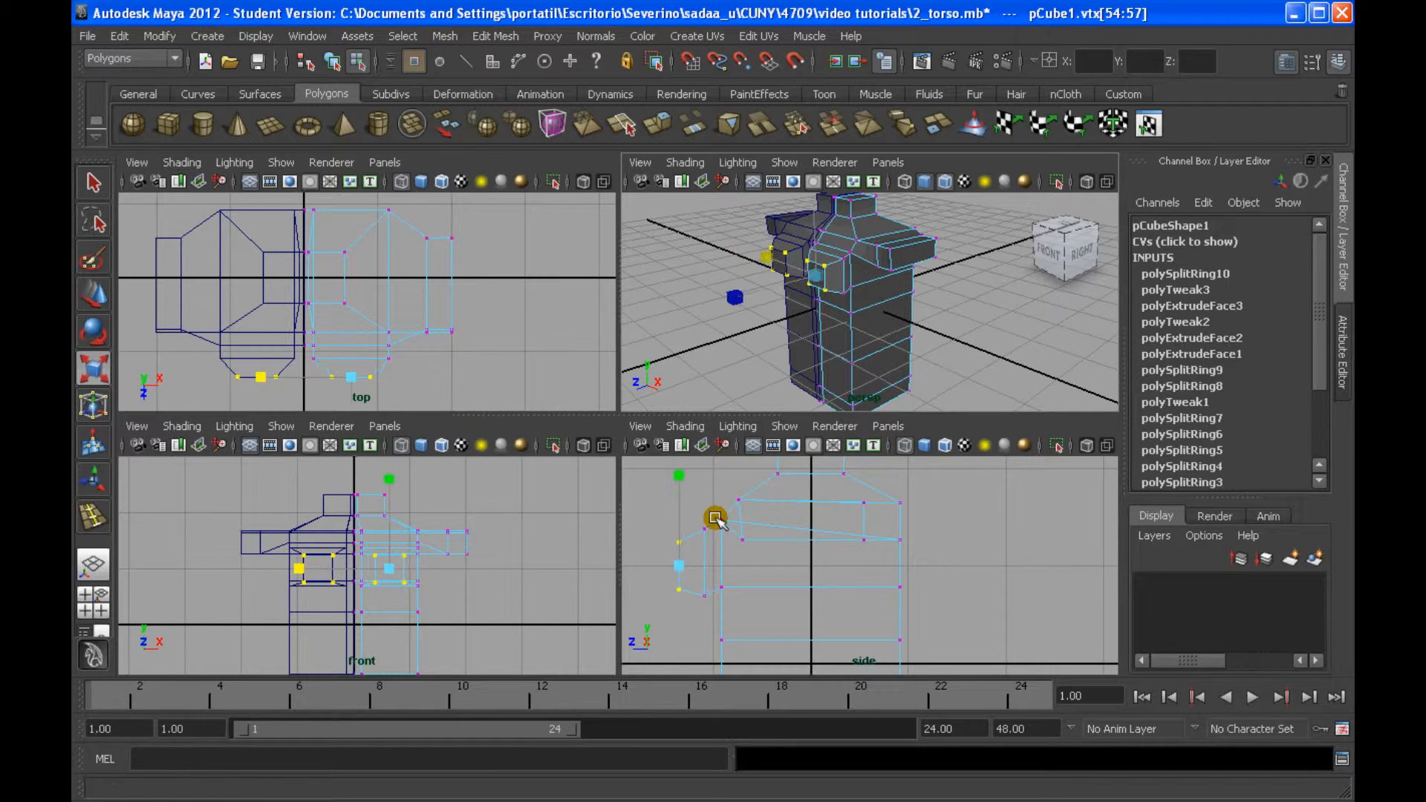
Scale the breast's tip vertices smaller vertically and pull them slightly back toward the chest
key("w")
left_click(679, 501)
key("r")
mouse_move(680, 503)
left_mouse_down()
mouse_move(687, 513)
mouse_move(678, 502)
left_mouse_up()
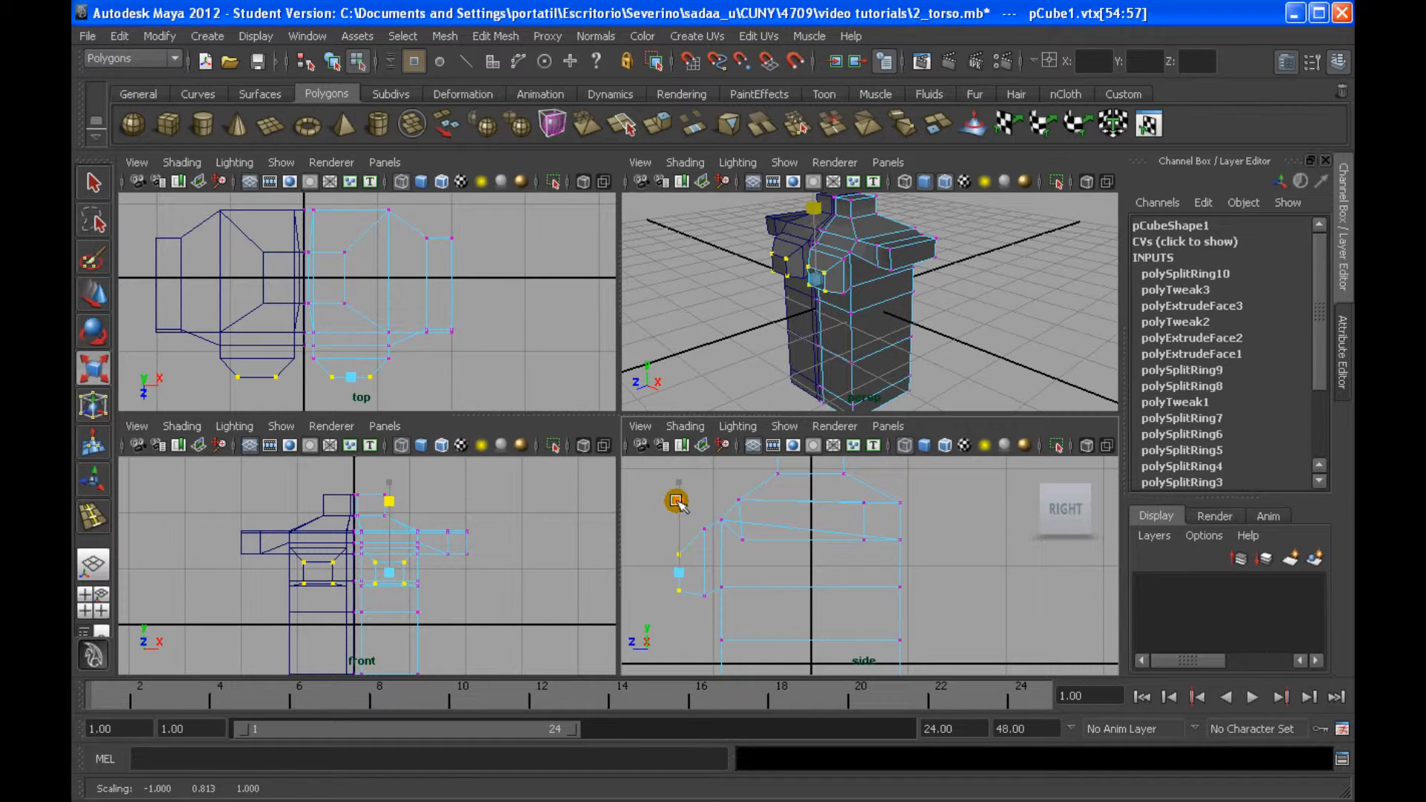
key("w")
Select the chest vertices beneath the breast and switch the torso to smooth display
left_click_drag(637, 574, 731, 596)
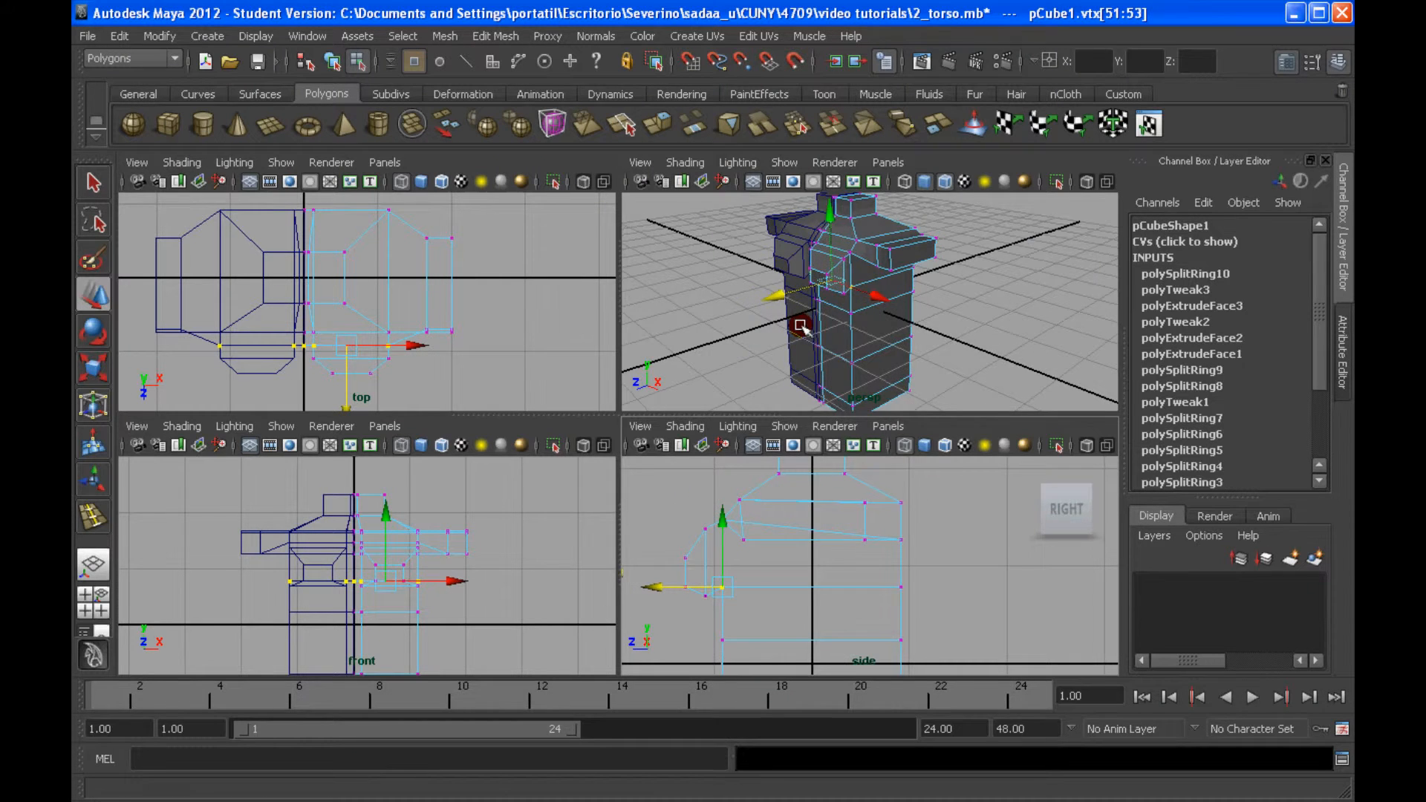
middle_click_drag(859, 263, 835, 306, "alt")
key("3")
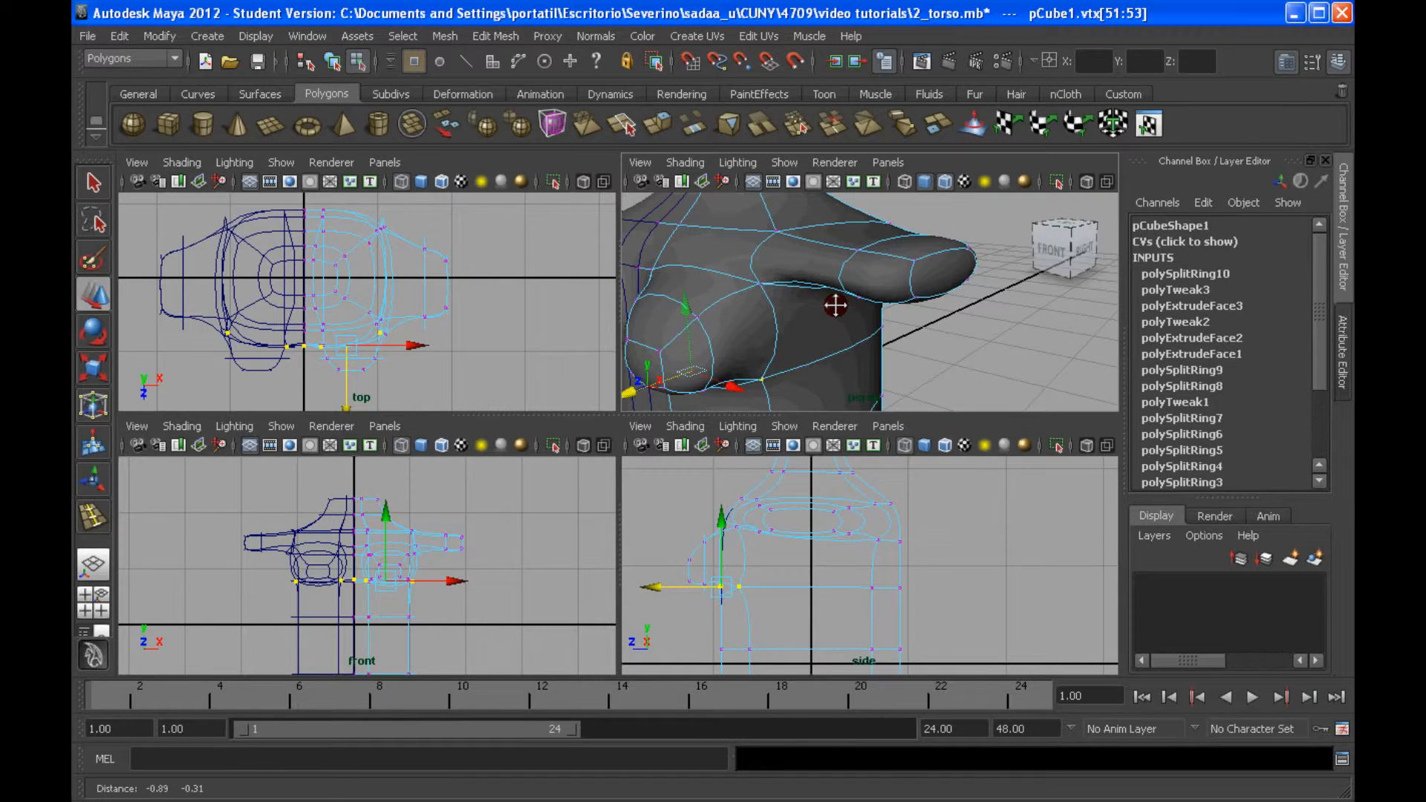
Select the front vertices of the arm stub and push them backward in depth
left_click_drag(836, 305, 815, 365, "alt")
left_click_drag(815, 366, 910, 299)
mouse_move(870, 335)
left_mouse_down("alt")
mouse_move(853, 350)
mouse_move(834, 341)
mouse_move(836, 354)
mouse_move(804, 261)
left_mouse_up("alt")
scroll(853, 350, "down", 6)
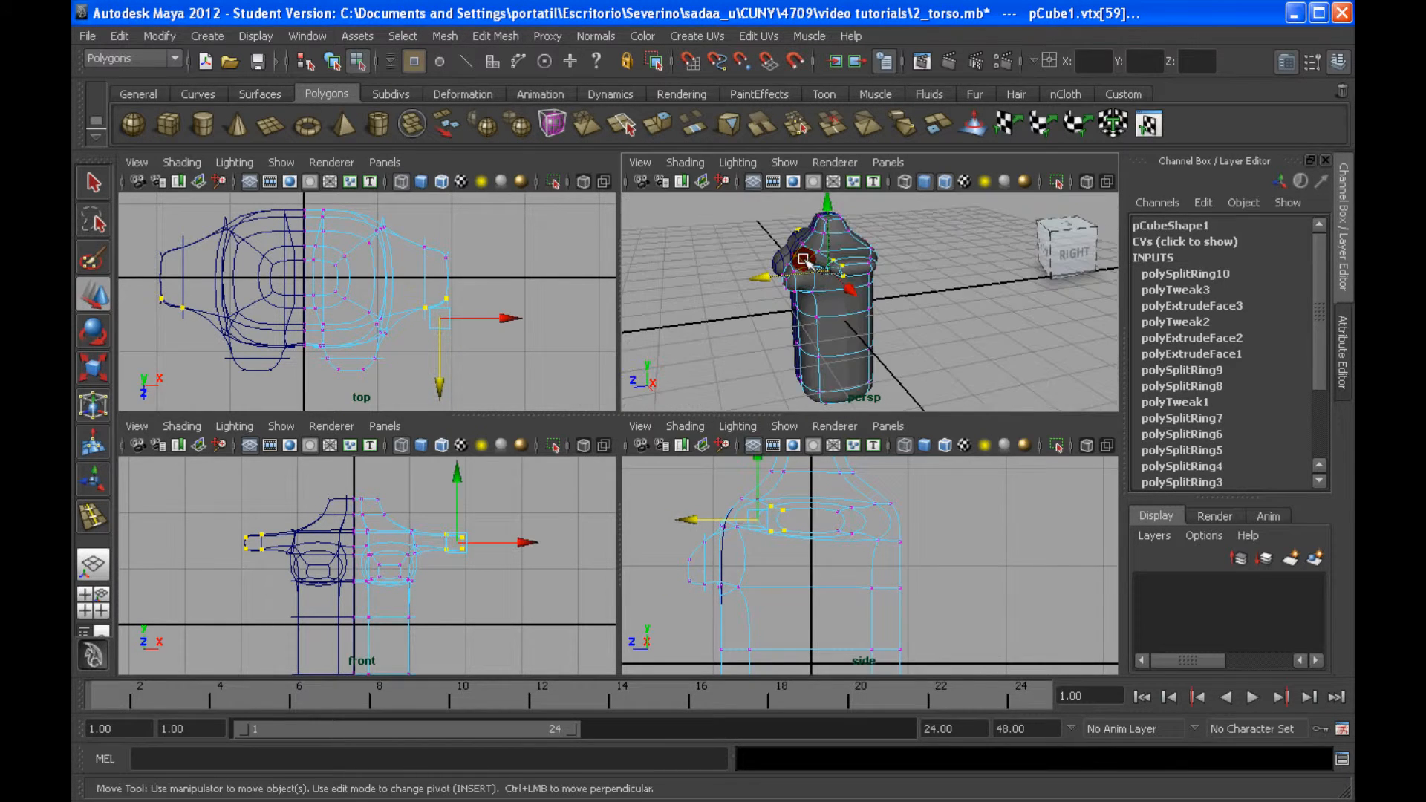
Select the lower back vertices in the side view and move them forward to curve the waist inward
scroll(861, 499, "down", 5)
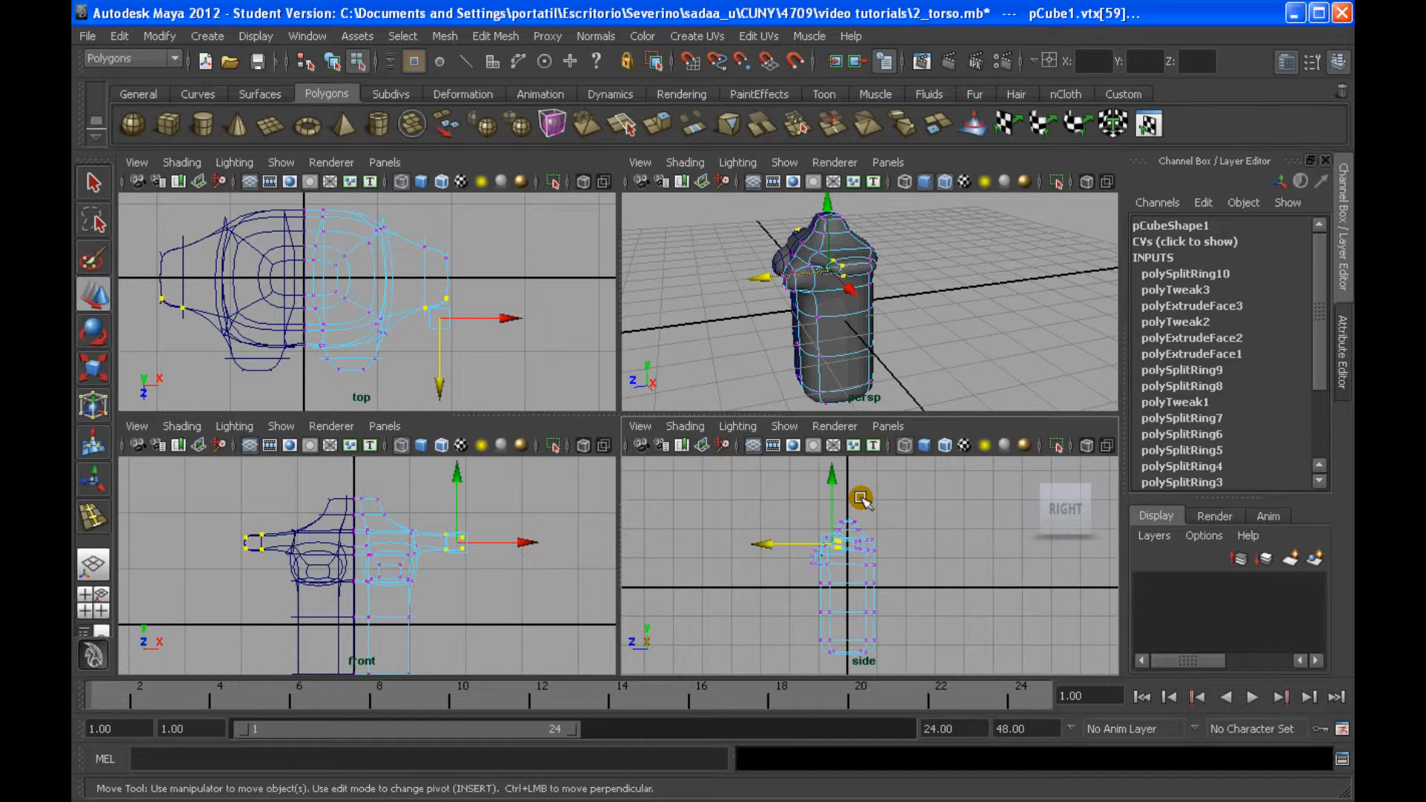
scroll(862, 499, "up", 2)
left_click_drag(884, 555, 790, 587)
middle_click_drag(873, 647, 855, 540, "alt")
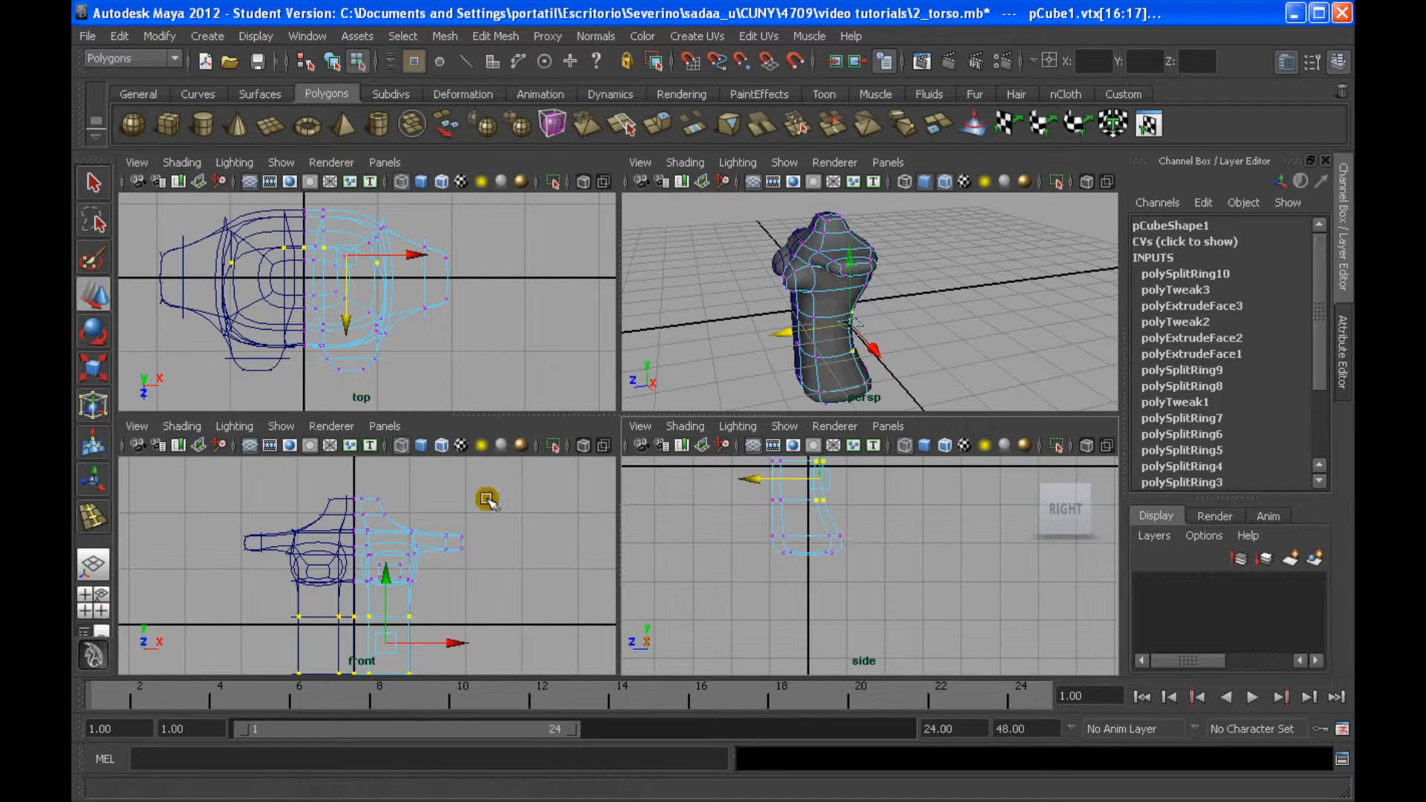
left_click_drag(780, 293, 830, 283, "alt")
scroll(827, 312, "up", 5)
right_click_drag(807, 277, 812, 324, "shift")
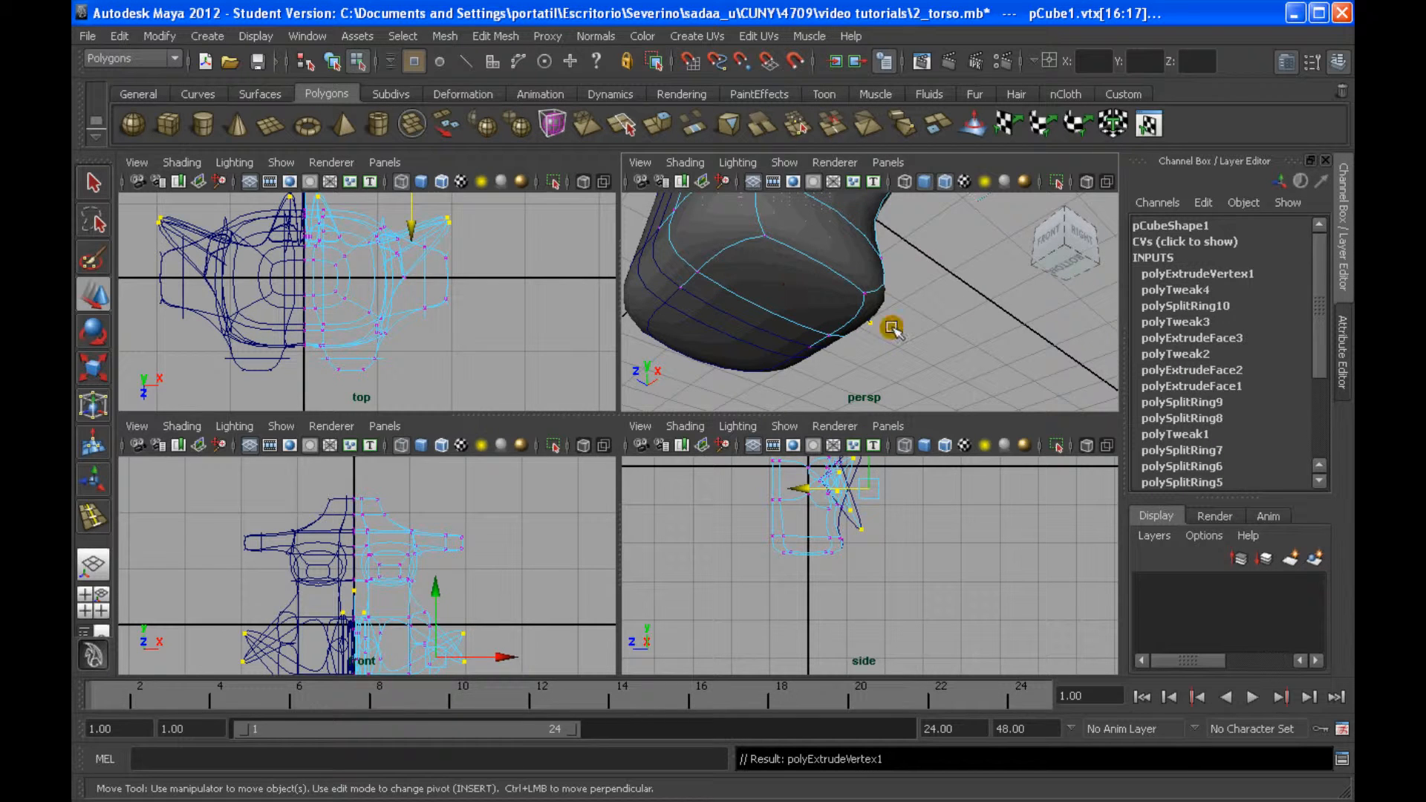
key("ctrl+z")
right_click_drag(823, 297, 871, 273)
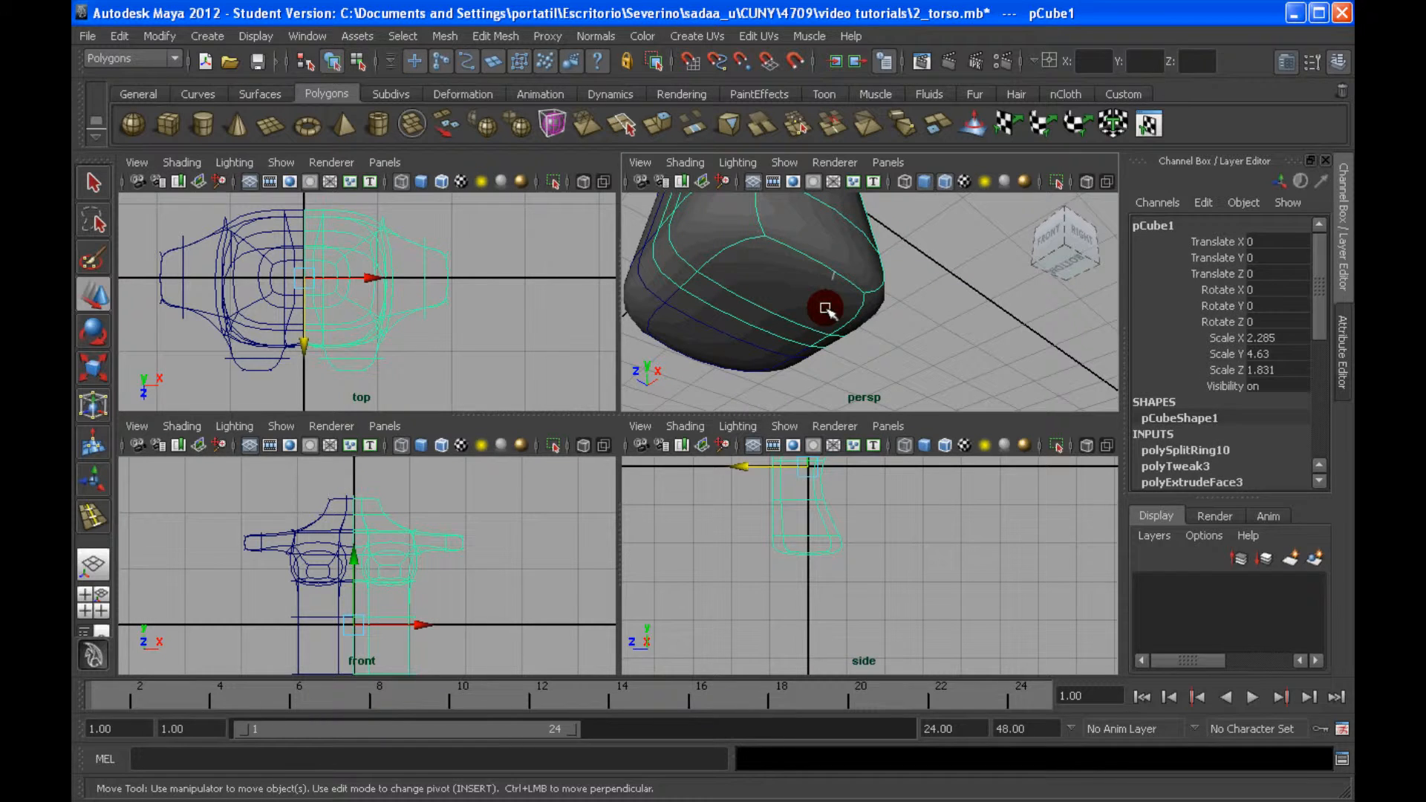
key("y")
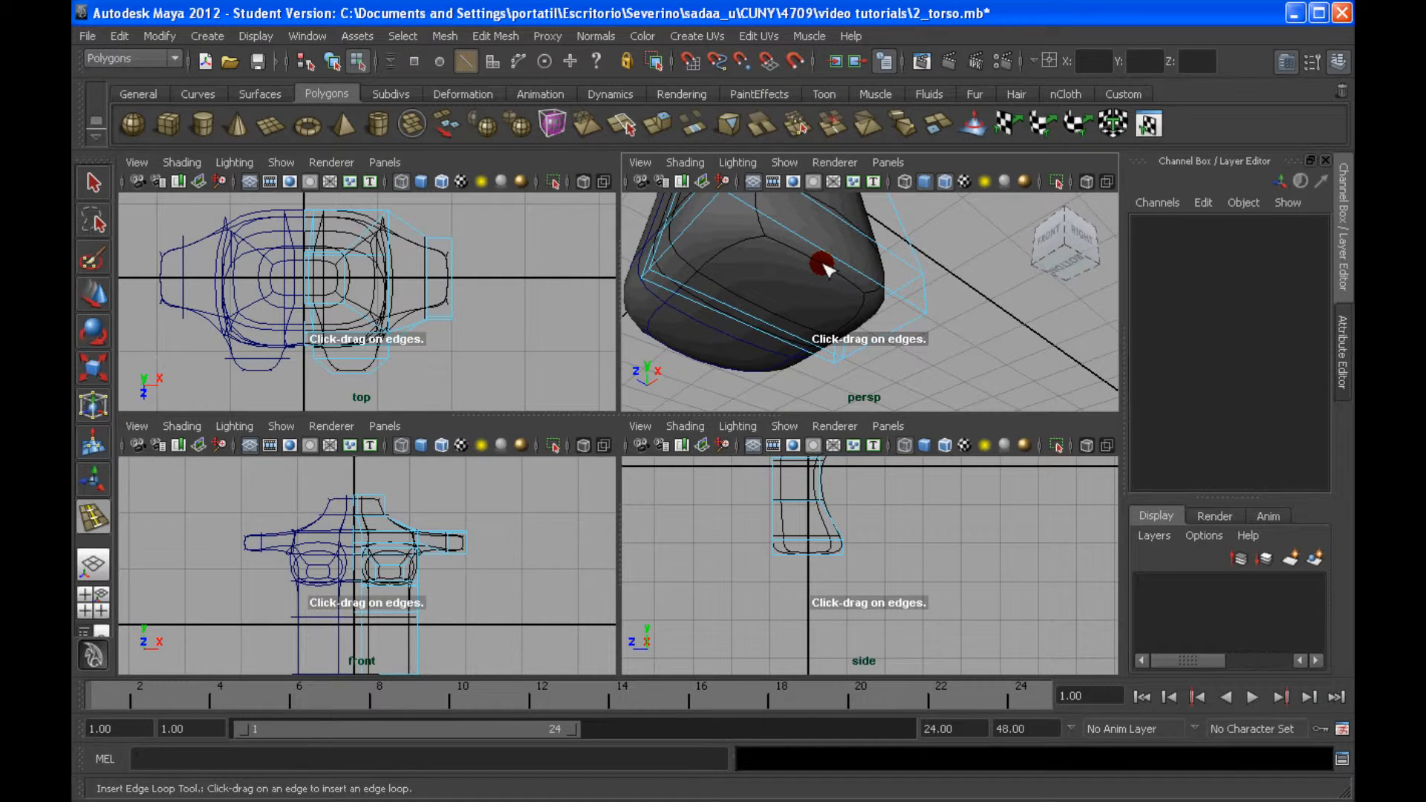
key("q")
Select the torso's bottom face and extrude it downward to start the thigh
left_click(820, 279)
right_click_drag(820, 279, 816, 313)
left_click(794, 281)
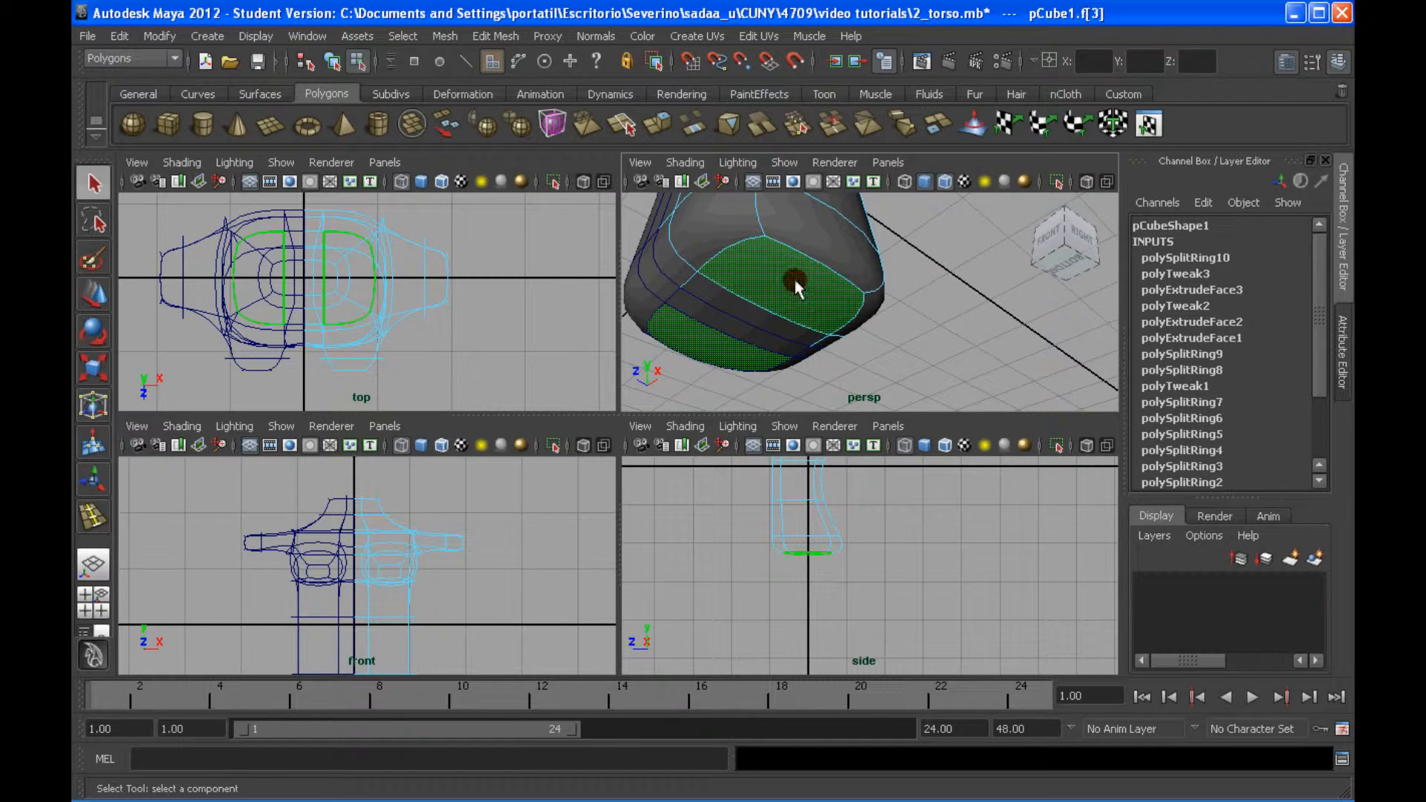
key("ctrl+e")
scroll(796, 306, "down", 3)
left_click_drag(817, 343, 814, 356)
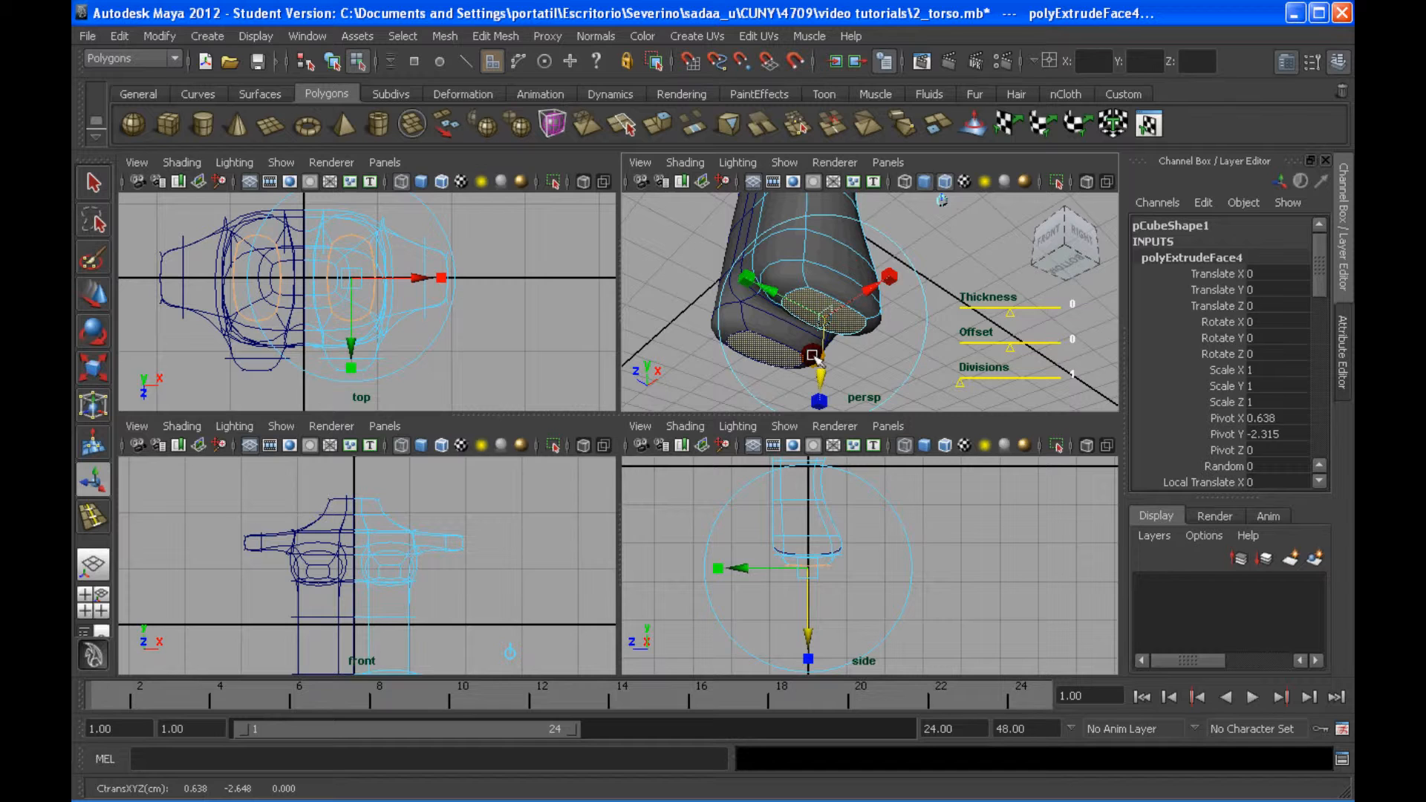
Extrude the thigh's end face a second time, slightly further down
right_click(816, 358, "shift")
left_click(818, 357)
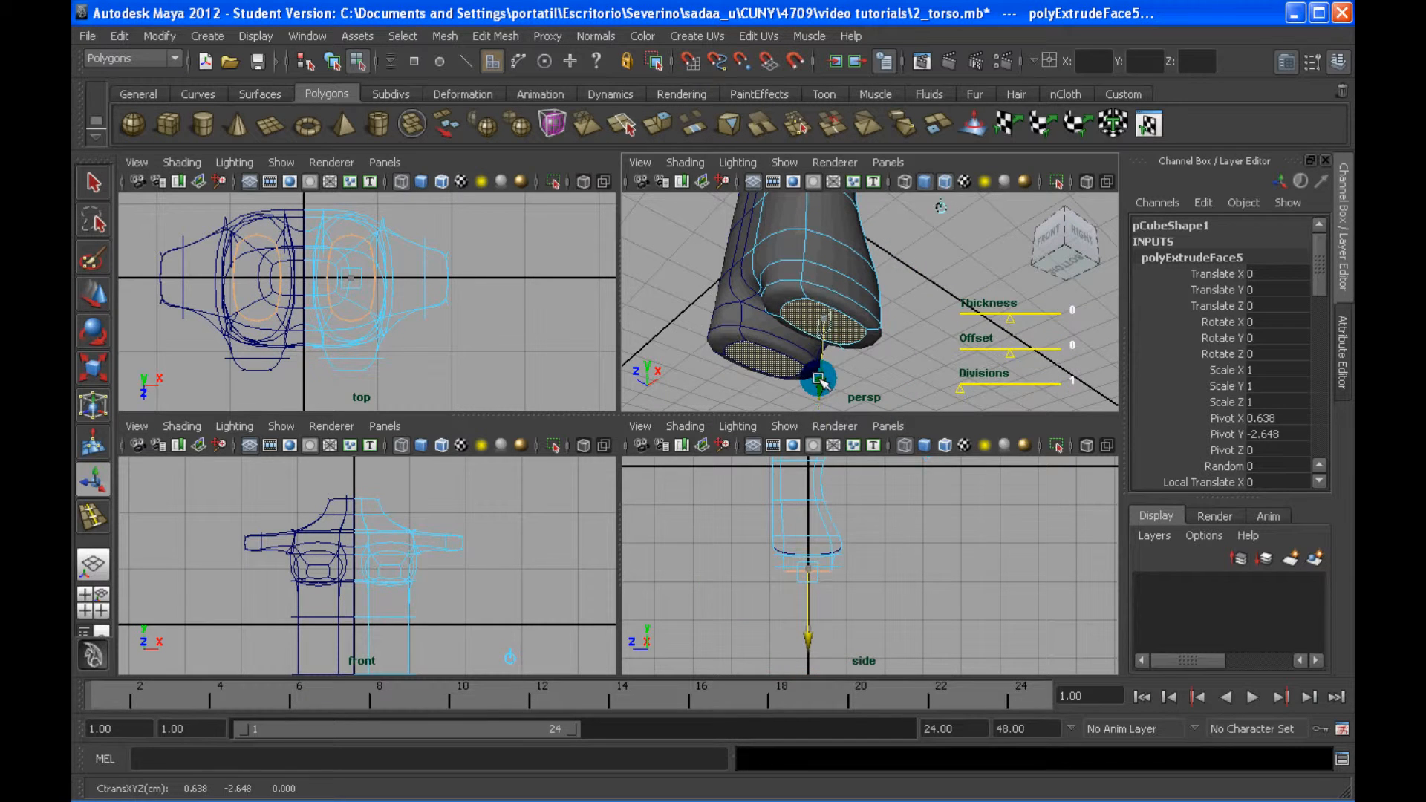
left_click_drag(817, 379, 815, 395)
key("r")
left_click_drag(829, 320, 818, 363, "alt")
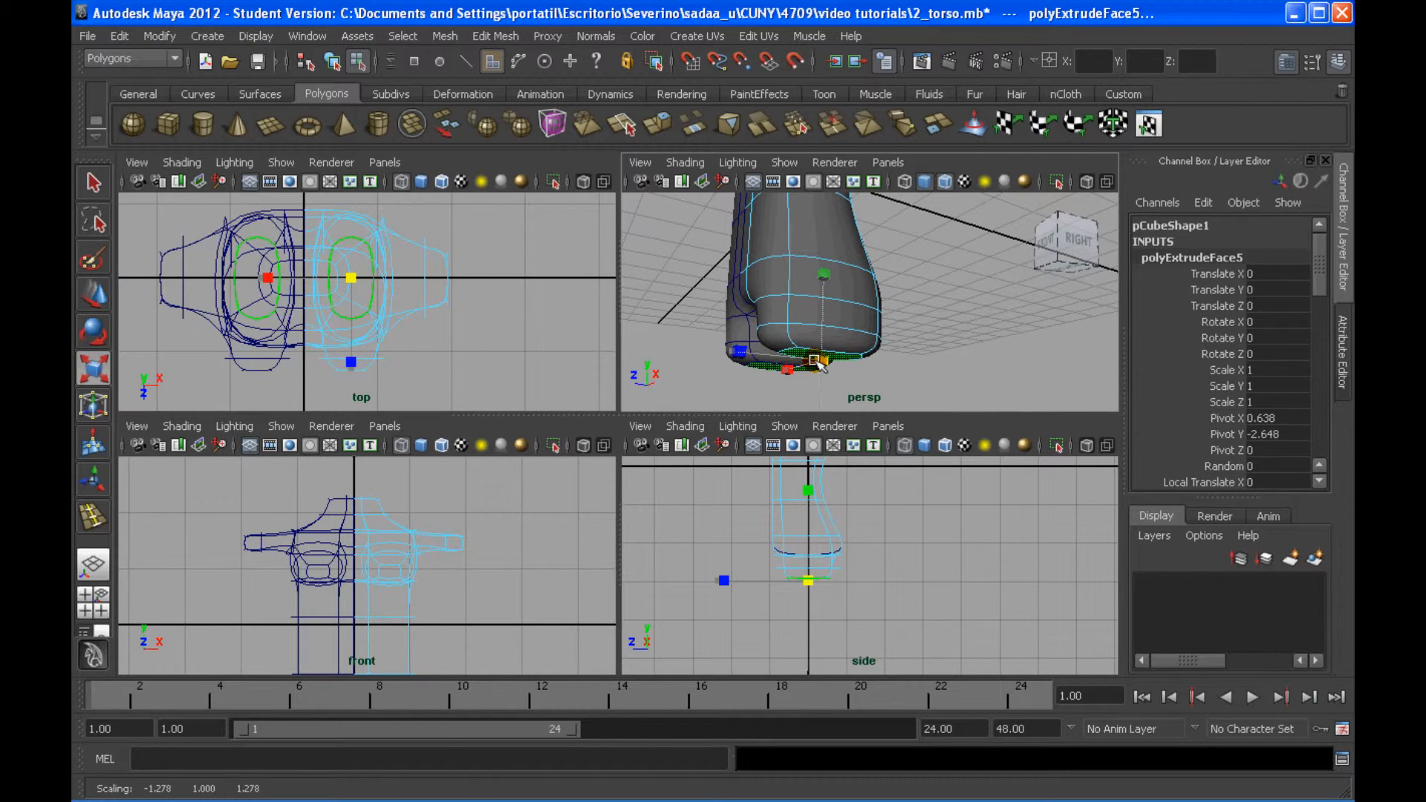
key("ctrl+z")
left_click(840, 437)
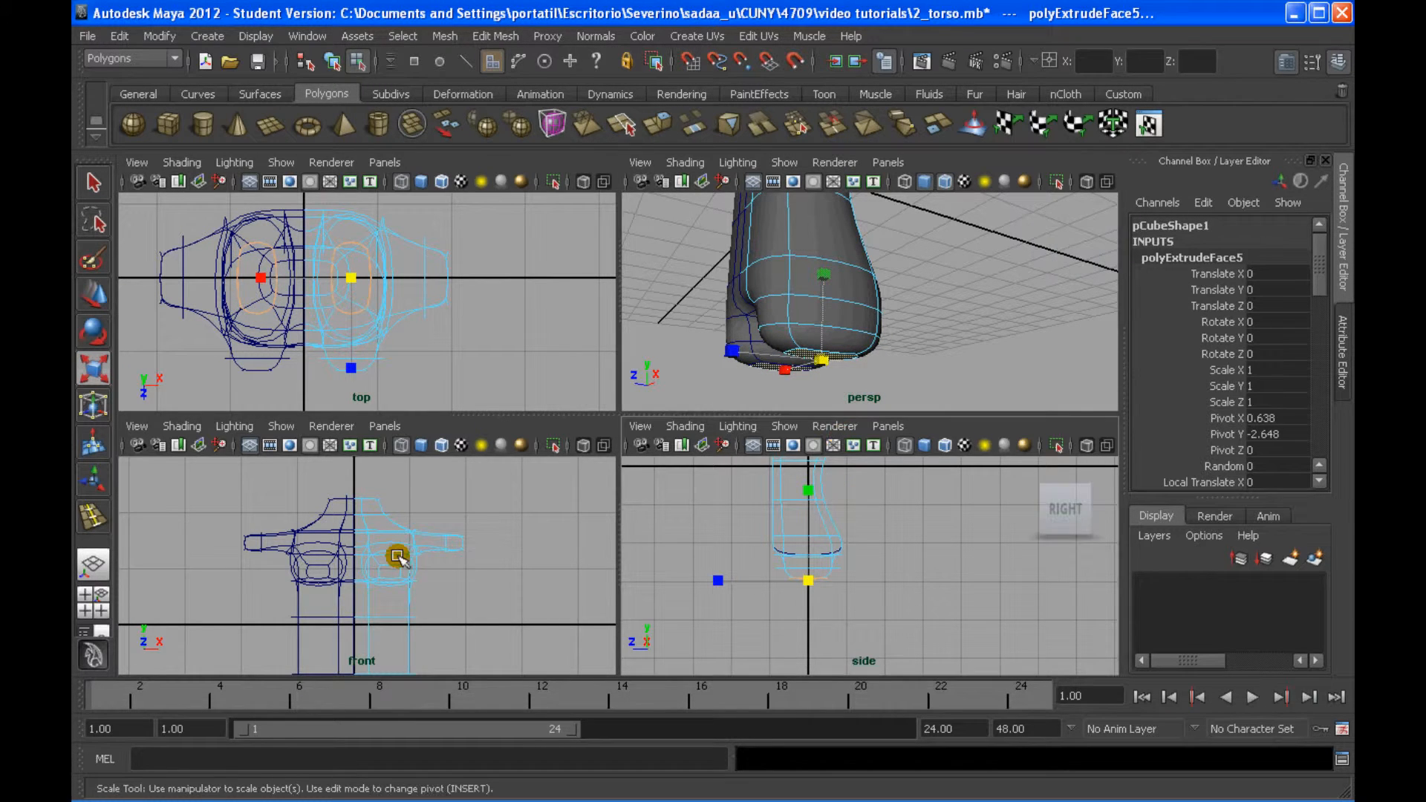
Select the outer waist vertices in the front view and move them inward along X to narrow the waist
scroll(397, 555, "down", 4)
middle_click_drag(430, 600, 442, 546, "alt")
right_click_drag(443, 546, 463, 582)
left_click_drag(456, 526, 484, 557)
key("w")
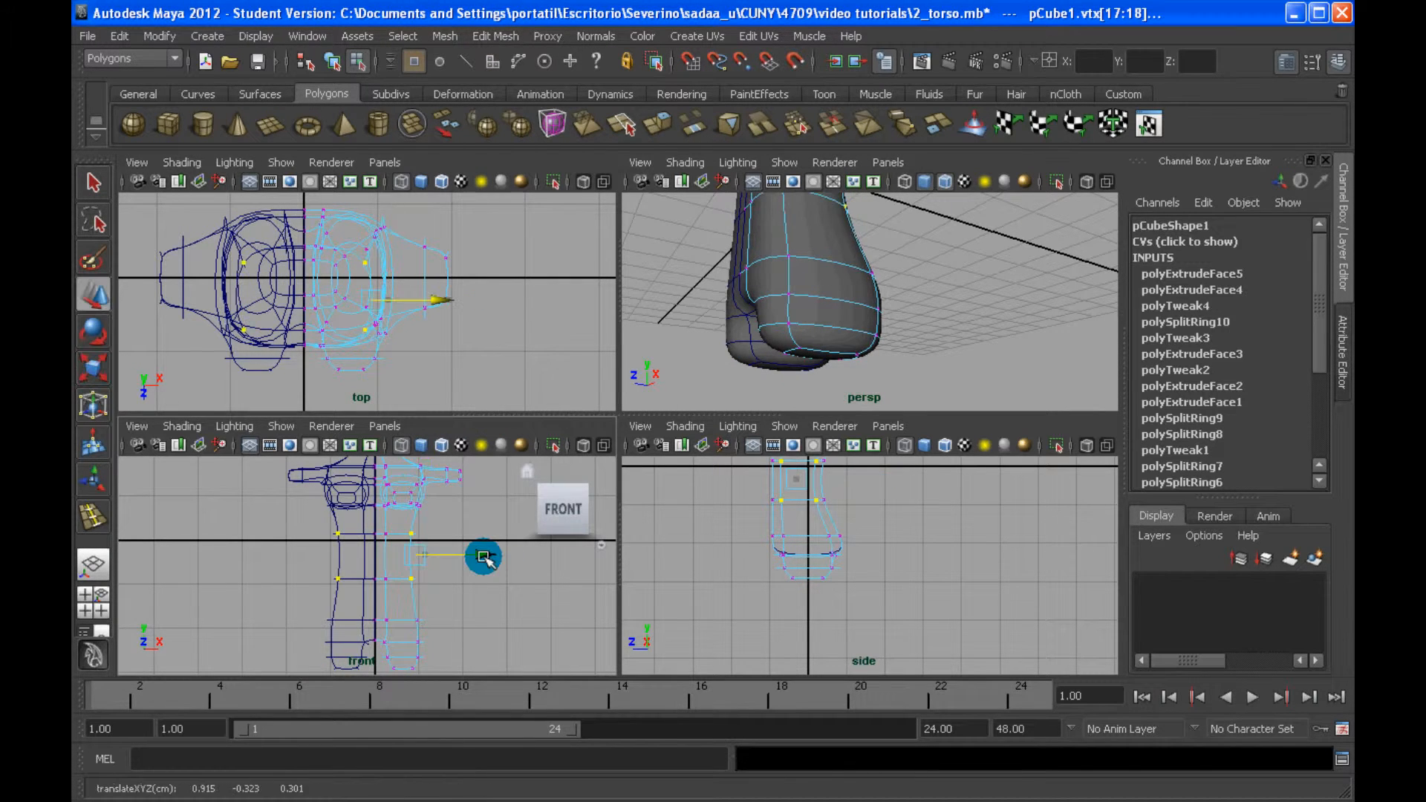
Select the front centre vertices of the belly and pull them slightly forward
middle_click_drag(777, 300, 784, 307, "alt")
left_click_drag(784, 307, 804, 323, "alt")
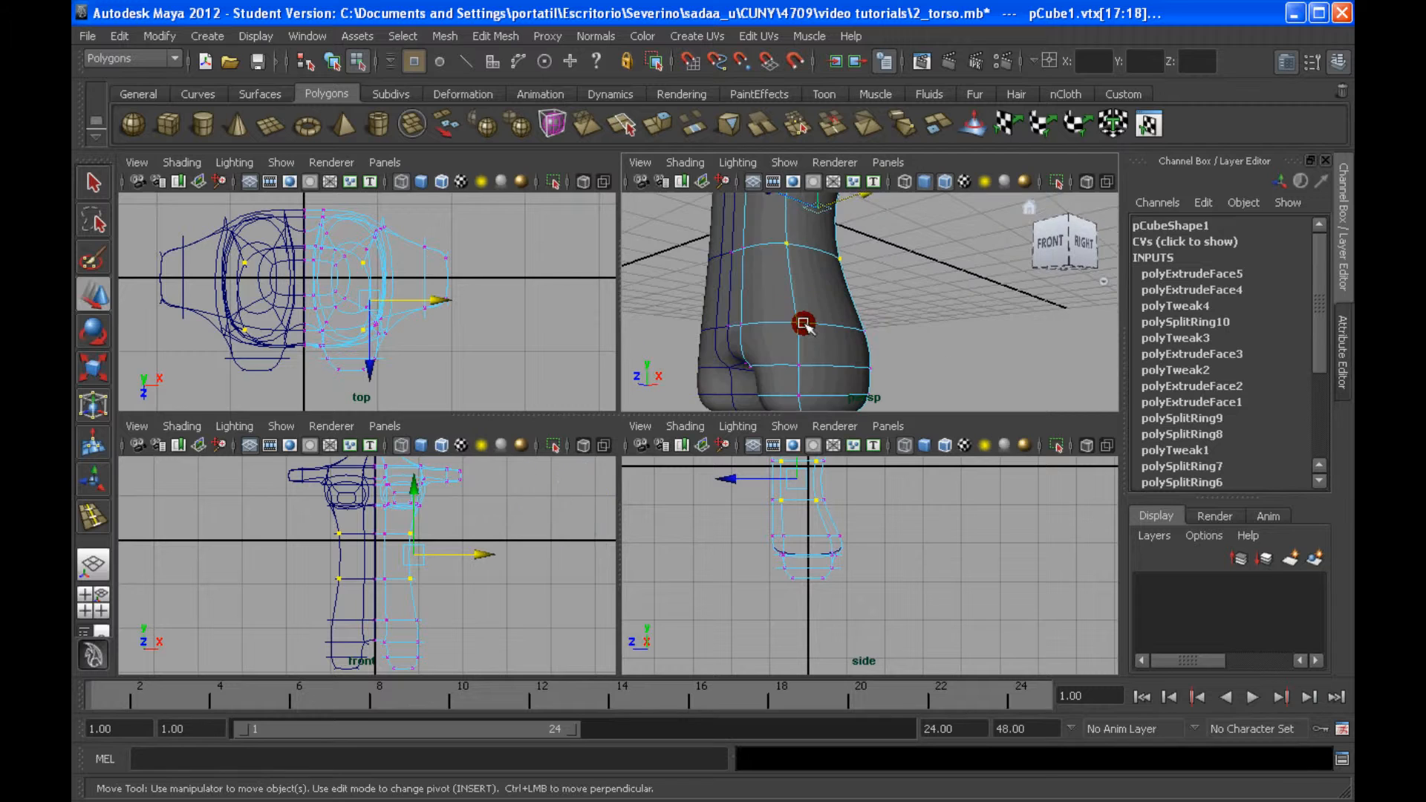
left_click_drag(719, 235, 746, 252)
left_click_drag(693, 257, 677, 256)
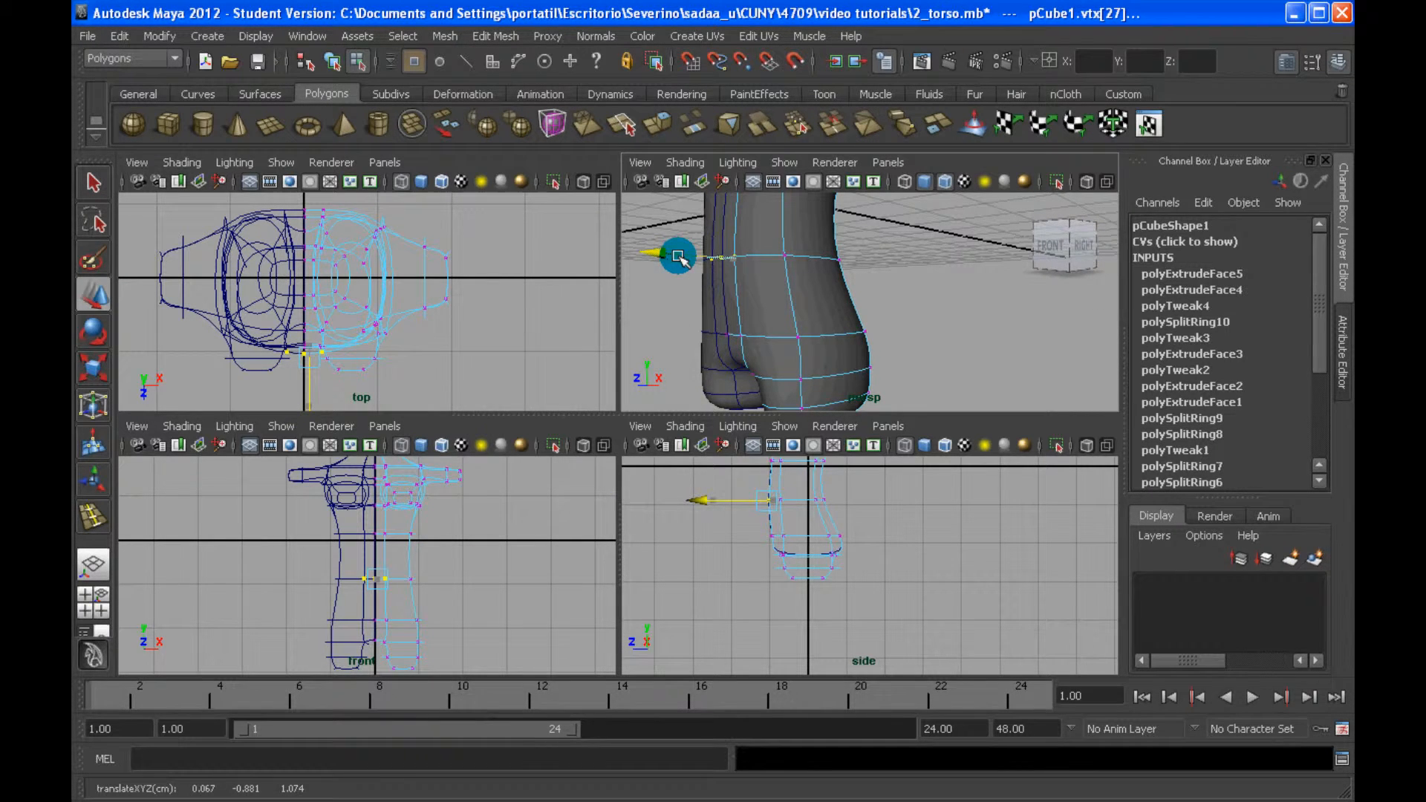
Select the front outer vertex of the hip and reposition it to round the hip
left_click_drag(687, 306, 689, 289, "alt")
left_click_drag(692, 292, 935, 333)
scroll(818, 301, "up", 5)
left_click(787, 297)
scroll(807, 270, "down", 3)
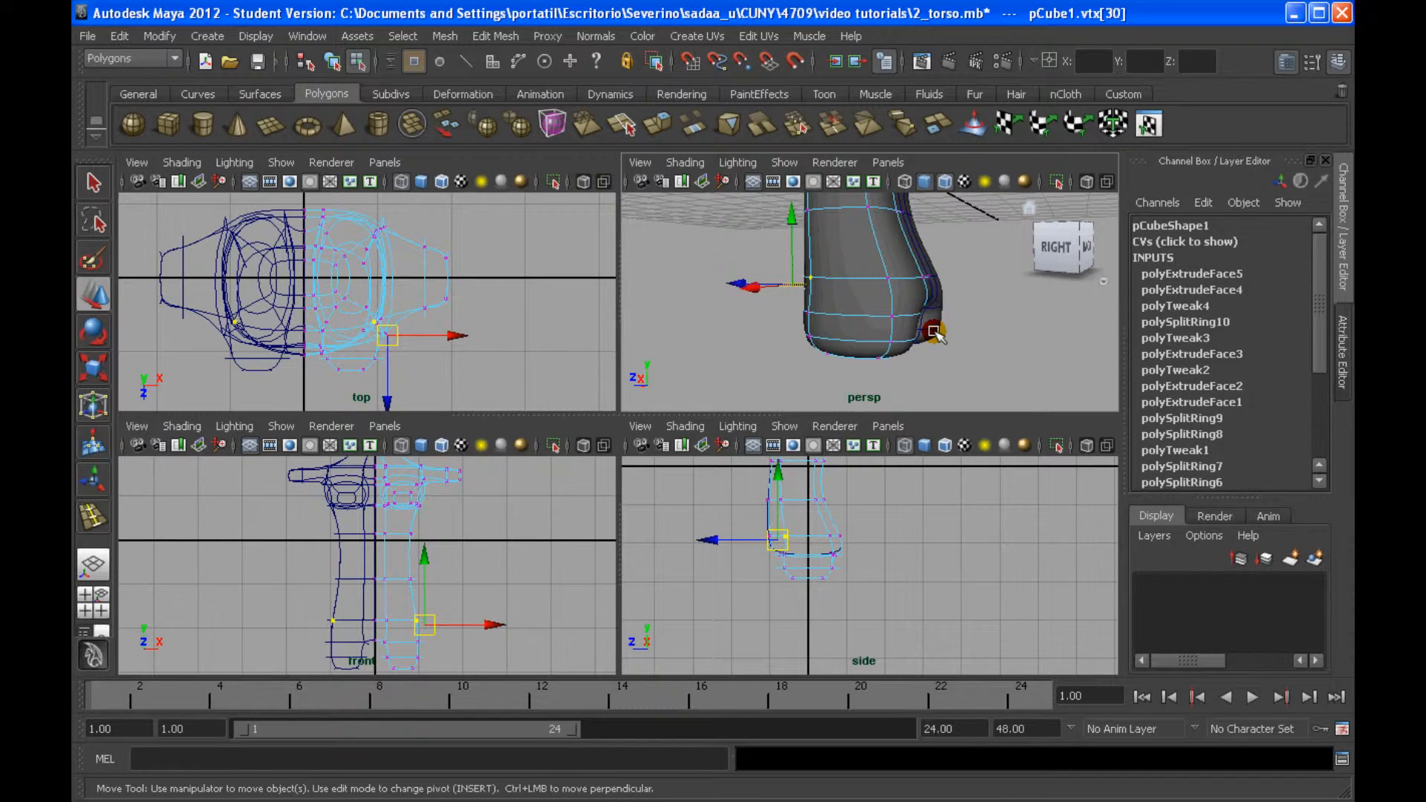
Select the front and back vertices where the arm meets the shoulder and scale them closer together in depth
right_click_drag(935, 333, 882, 277, "alt")
left_click_drag(882, 277, 947, 211, "alt")
left_click_drag(947, 211, 893, 328, "alt")
left_click(863, 258)
left_click(886, 283, "shift")
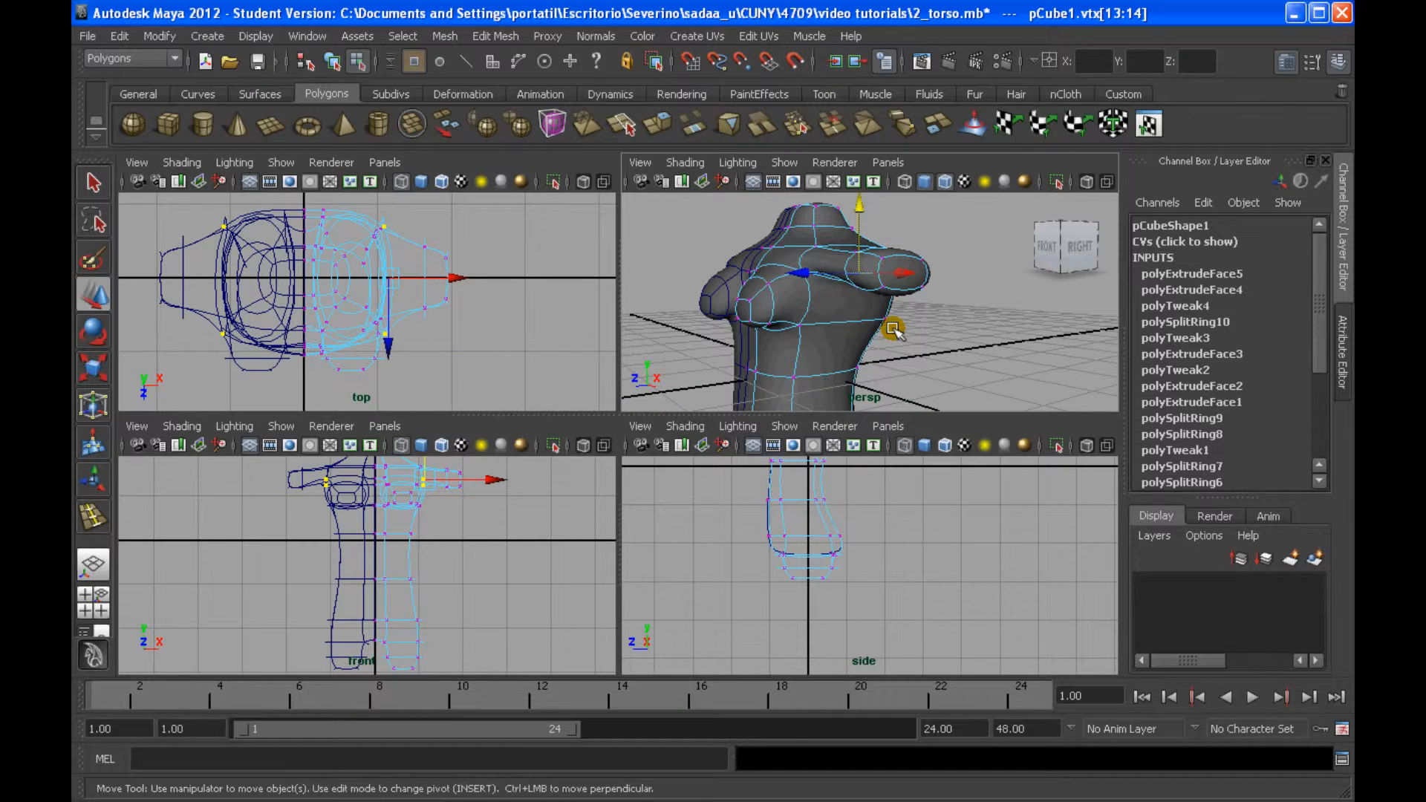
key("r")
left_click_drag(921, 274, 973, 278, "alt")
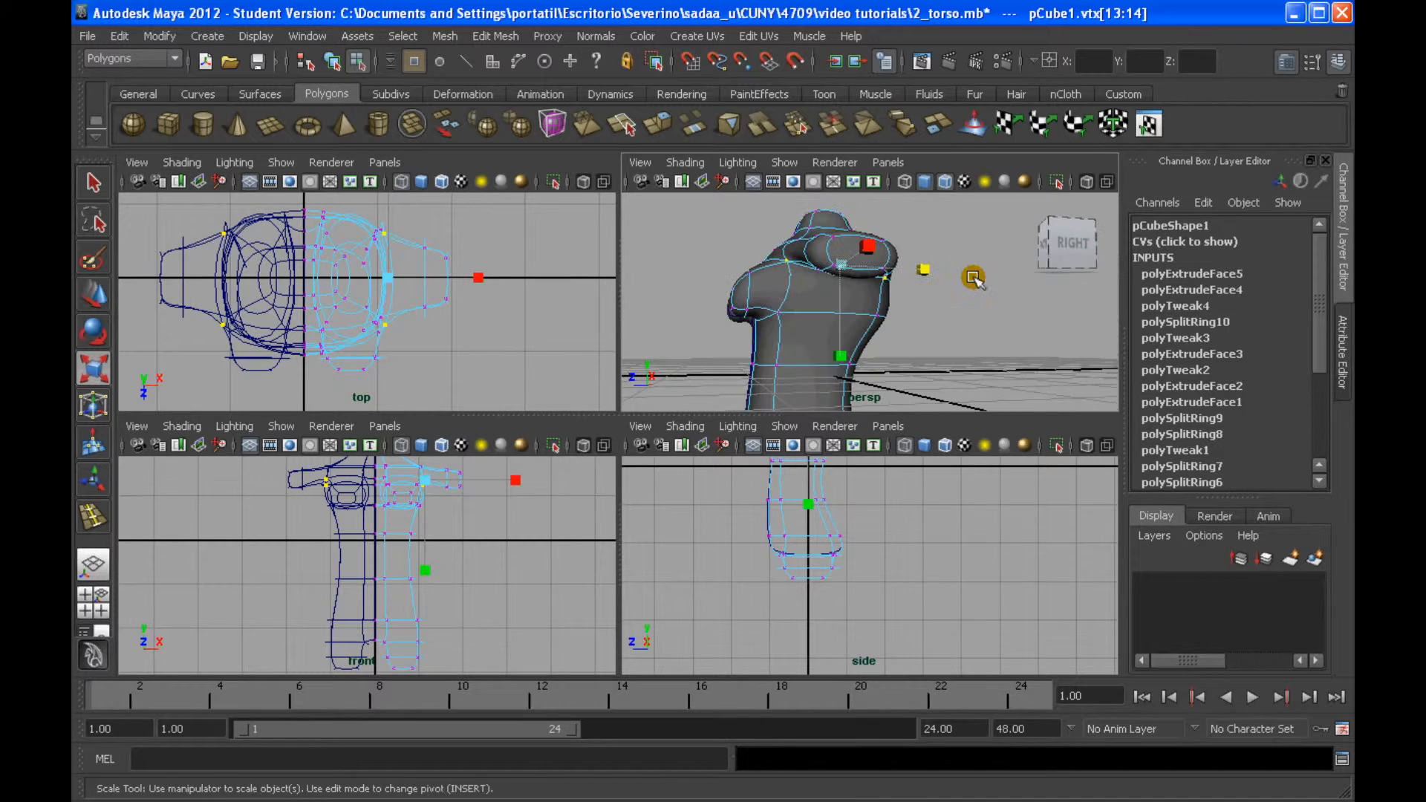
Reposition vertices around the shoulder and upper back to round the upper torso
key("w")
left_click_drag(835, 224, 884, 314)
left_click_drag(884, 313, 880, 334, "alt")
left_click_drag(844, 317, 884, 305)
left_click_drag(918, 241, 884, 288)
left_click_drag(866, 266, 946, 285)
Select the side vertices at the neck's base, then move and scale them to reshape the neck
left_click_drag(791, 226, 863, 245)
mouse_move(836, 247)
left_mouse_down("alt")
mouse_move(860, 260)
mouse_move(889, 241)
mouse_move(835, 222)
left_mouse_up("alt")
key("r")
left_click_drag(835, 222, 753, 252, "alt")
key("w")
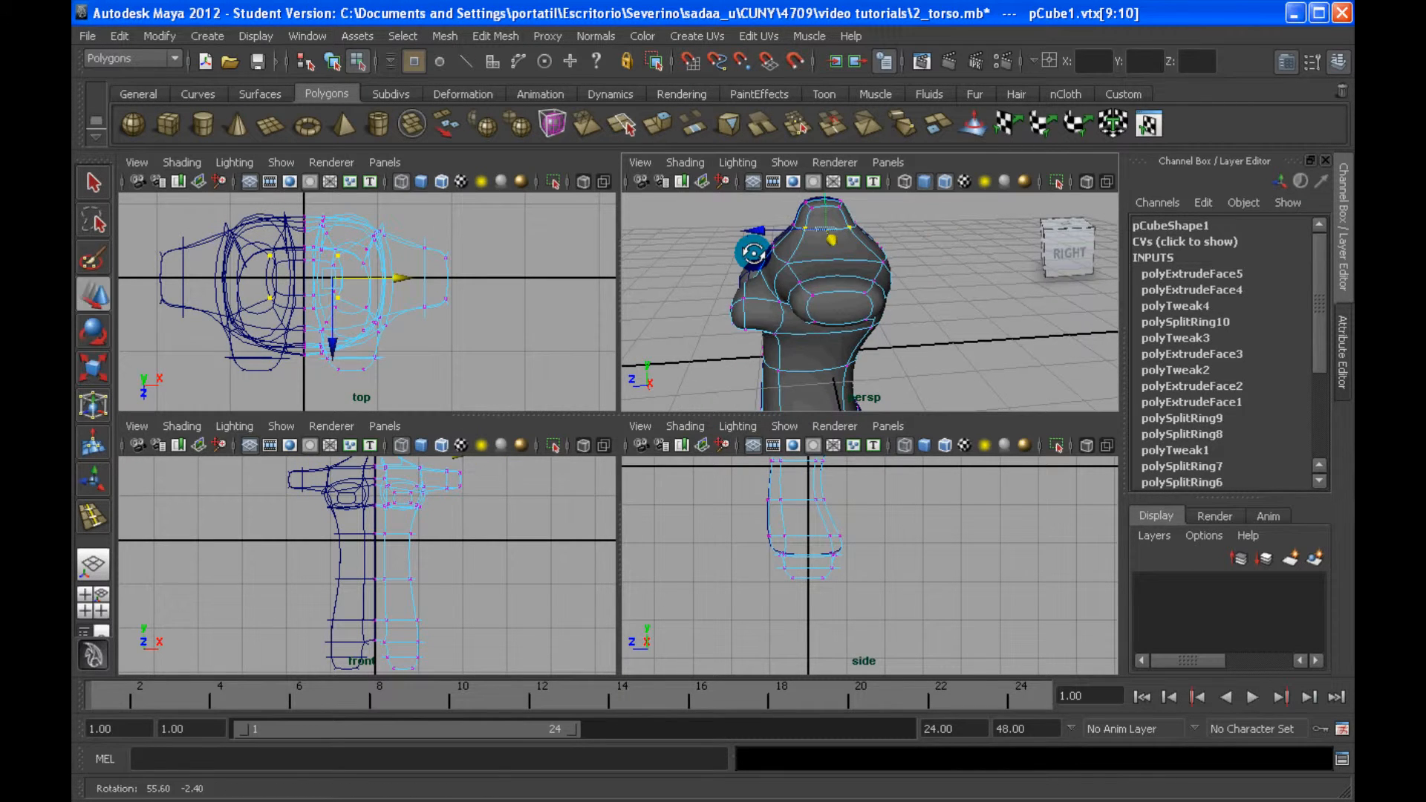
key("r")
left_click_drag(903, 228, 911, 228)
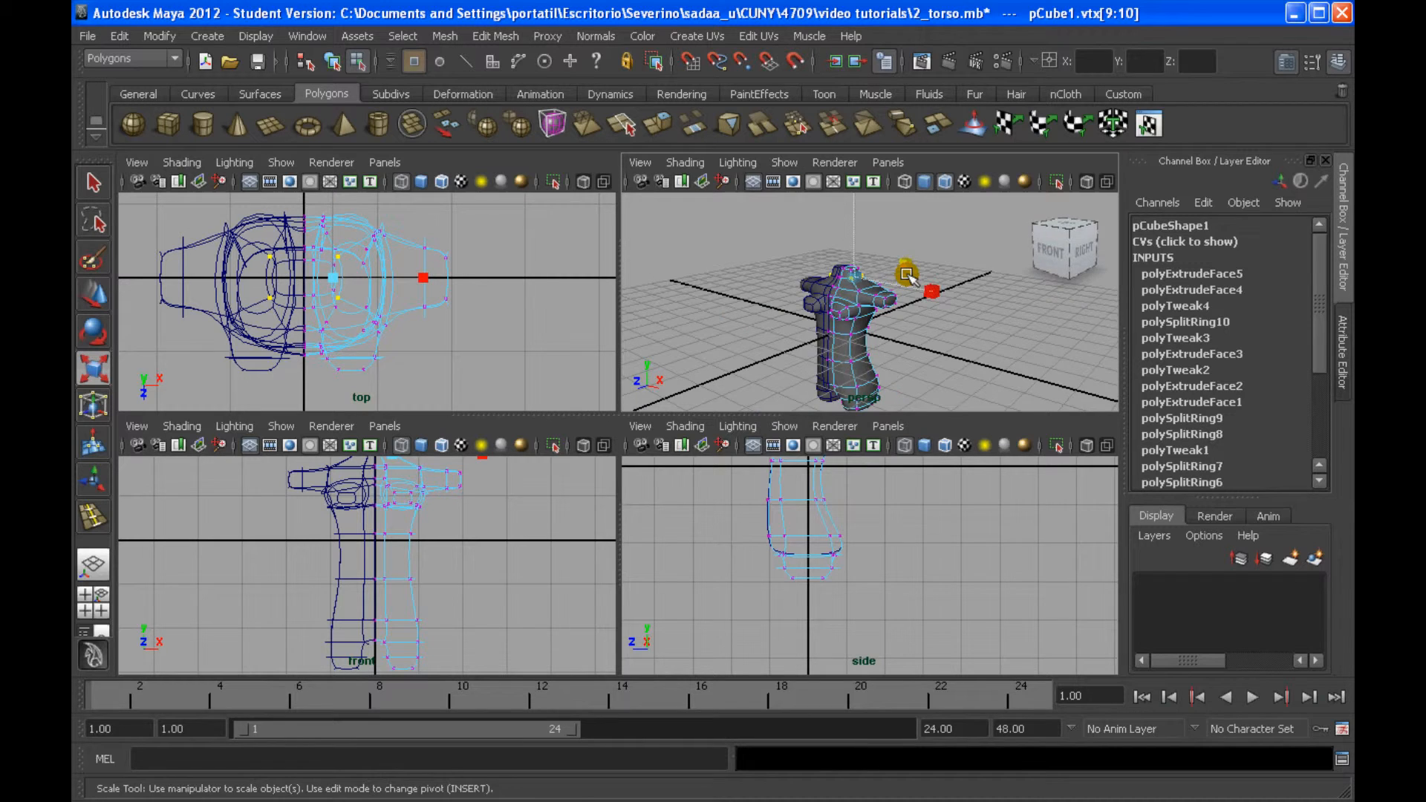
Inspect the smoothed torso from the front in the full perspective view
left_click_drag(907, 275, 873, 335, "alt")
scroll(875, 336, "up", 5)
middle_click_drag(874, 336, 861, 361, "alt")
key("space")
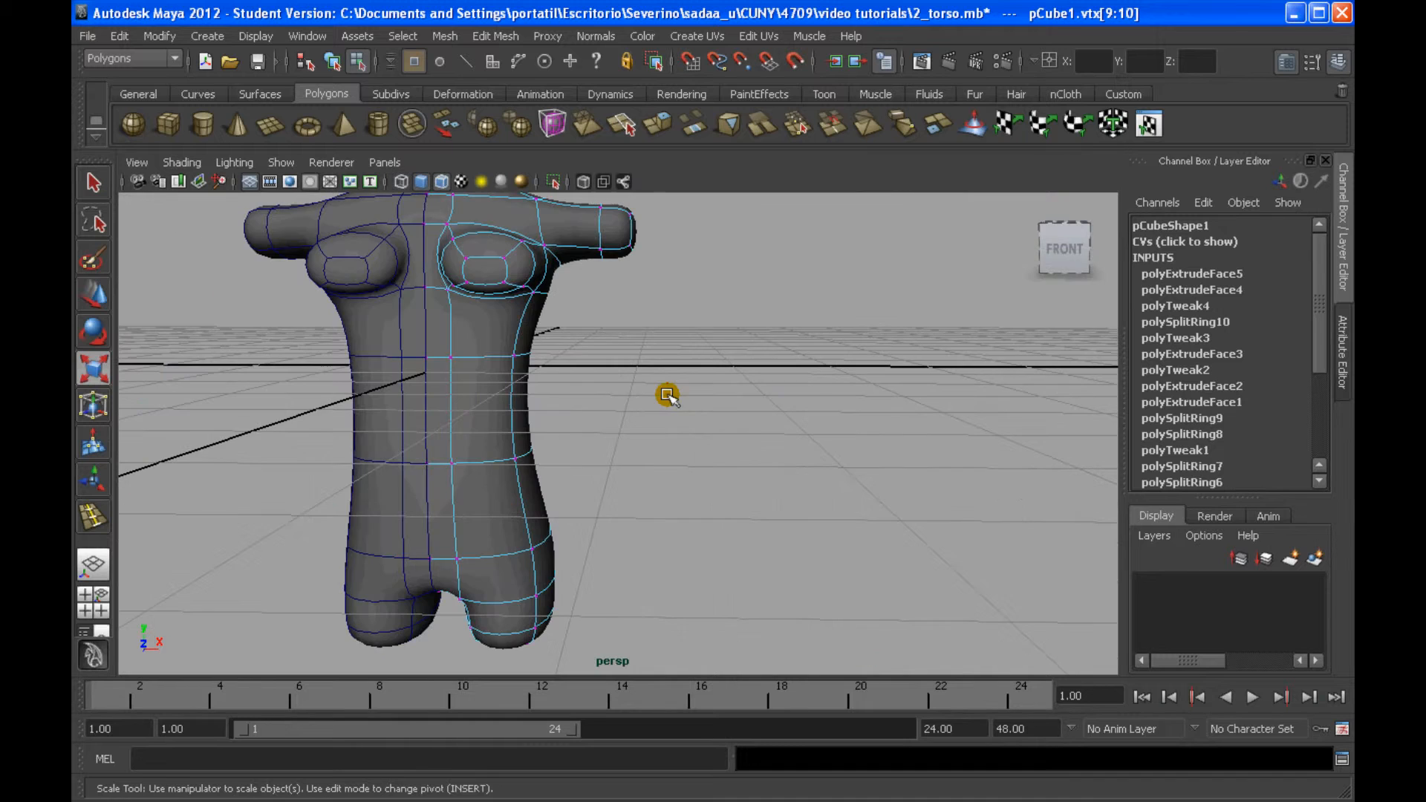
scroll(667, 394, "down", 4)
mouse_move(667, 395)
middle_mouse_down("alt")
mouse_move(577, 388)
mouse_move(644, 399)
middle_mouse_up("alt")
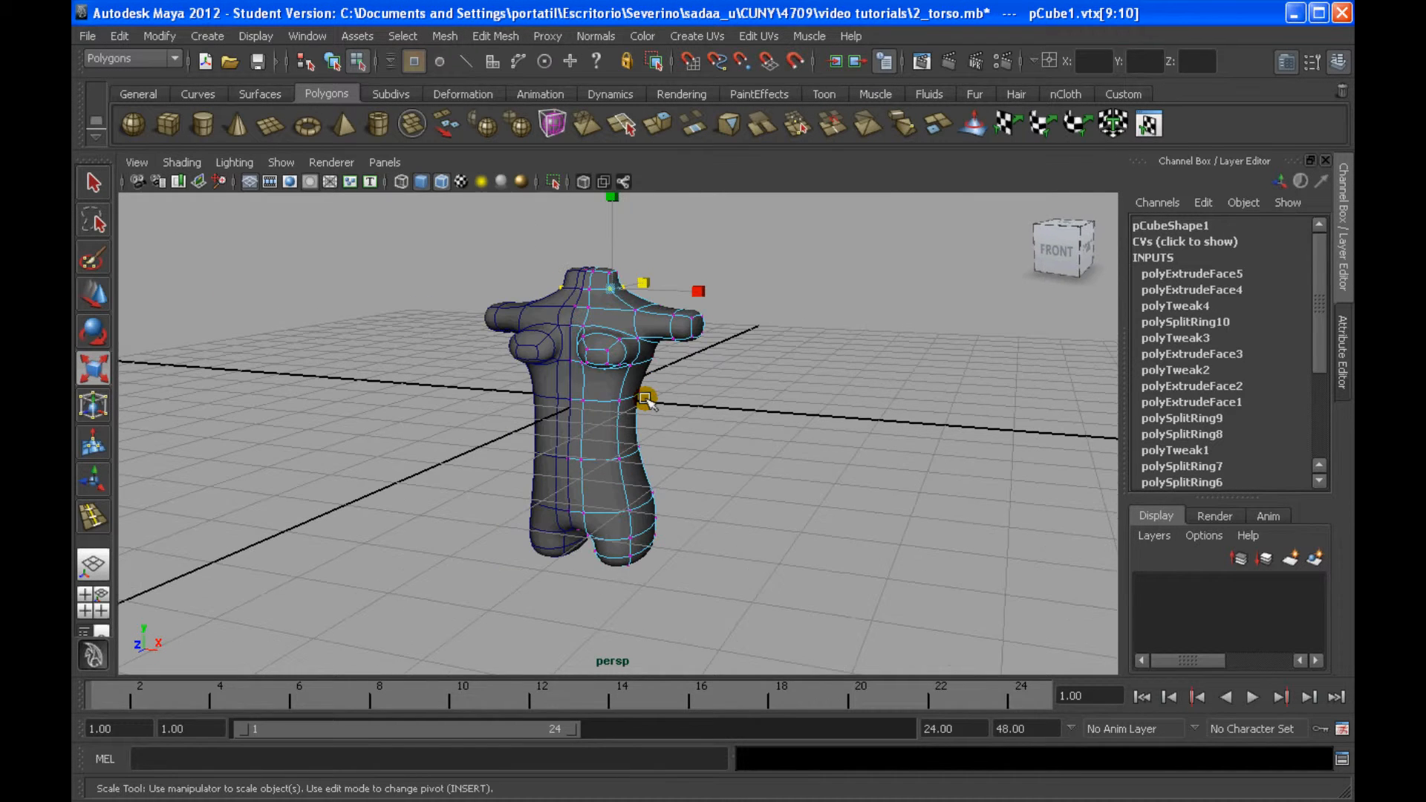